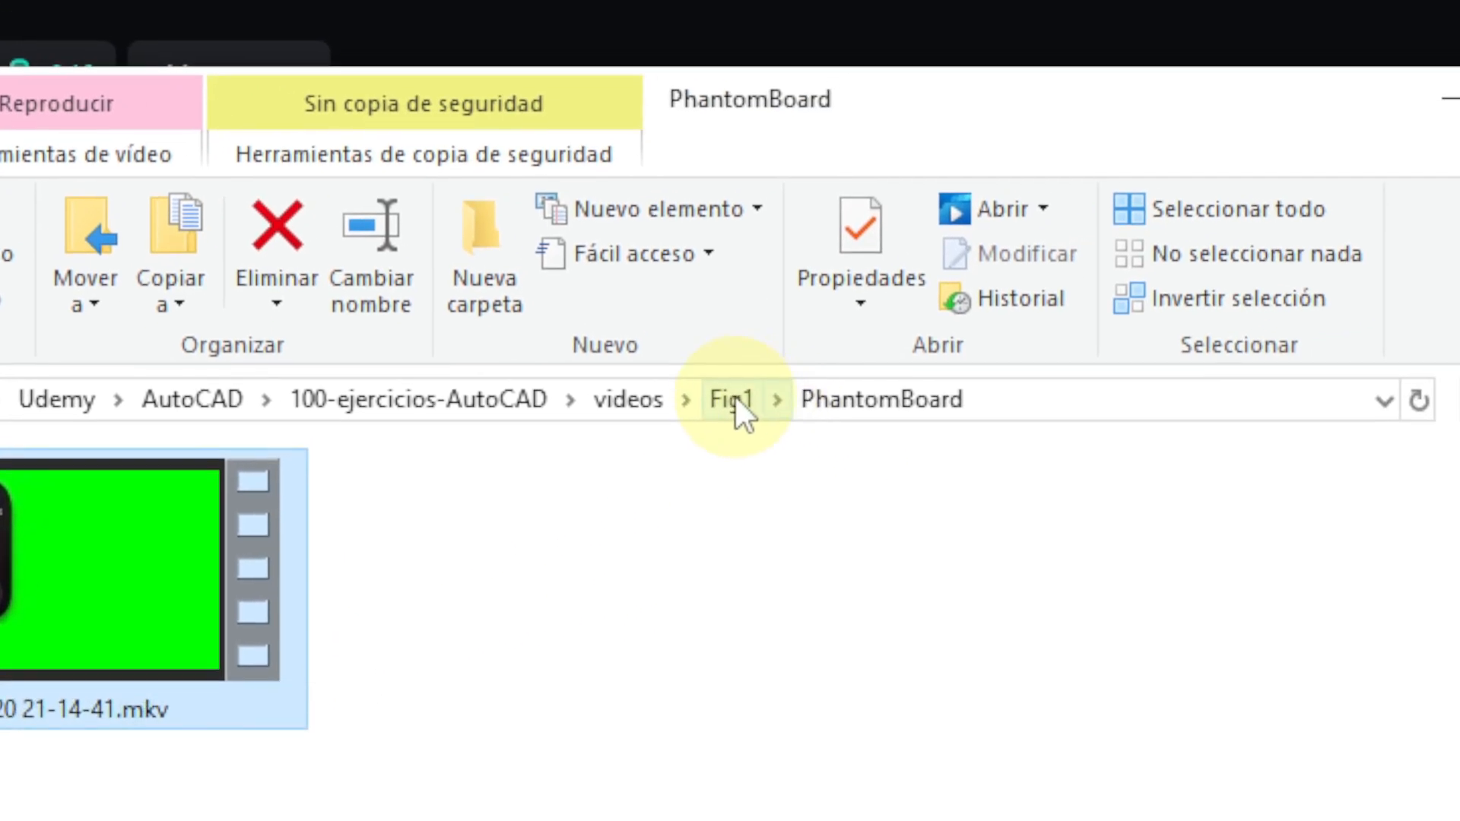
# Step: Look through the Fig1 video folders, including Ticker, for the recorded source clips
pyautogui.click(1202, 213)
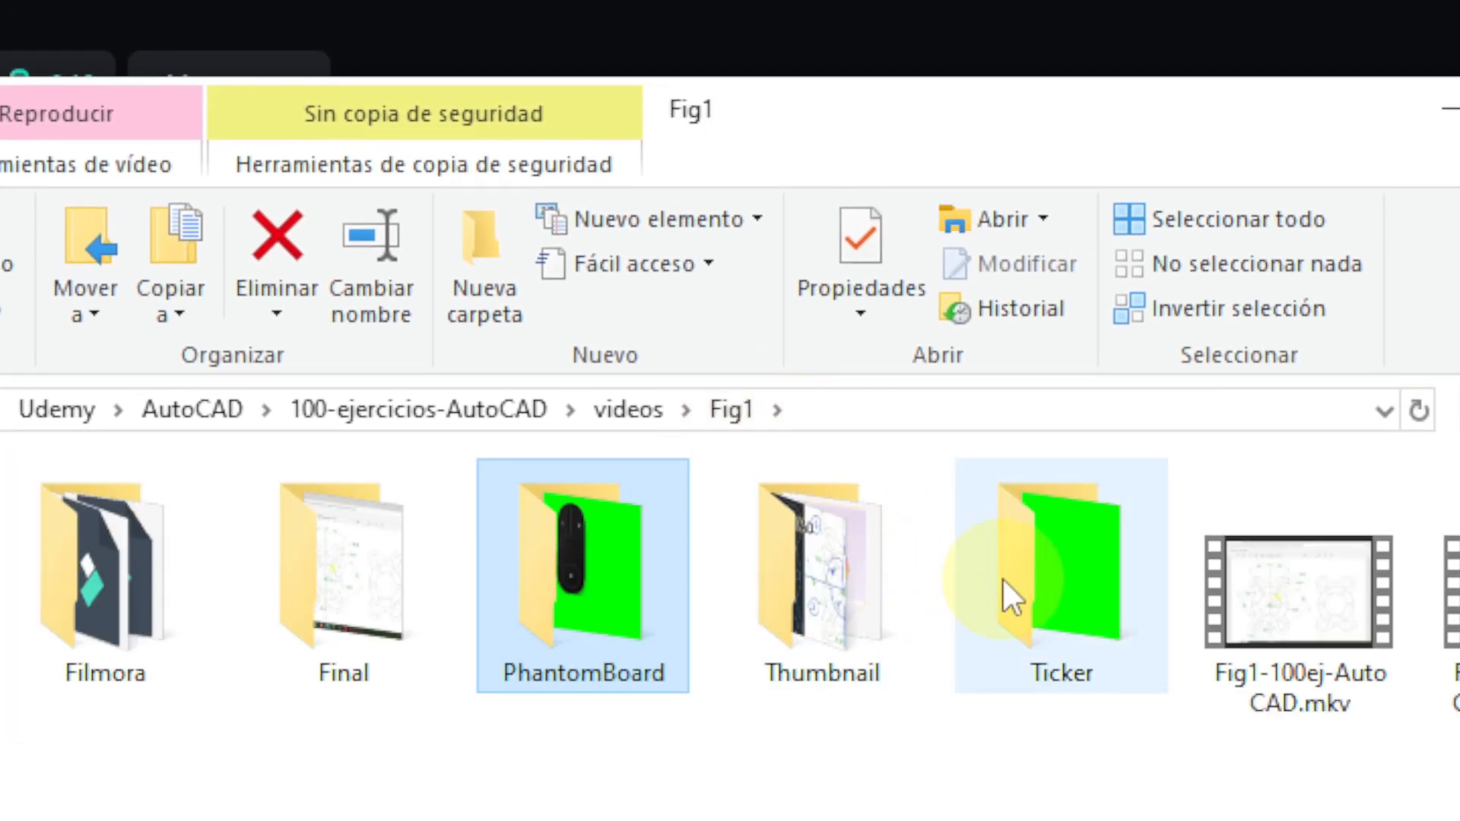
pyautogui.doubleClick(1459, 387)
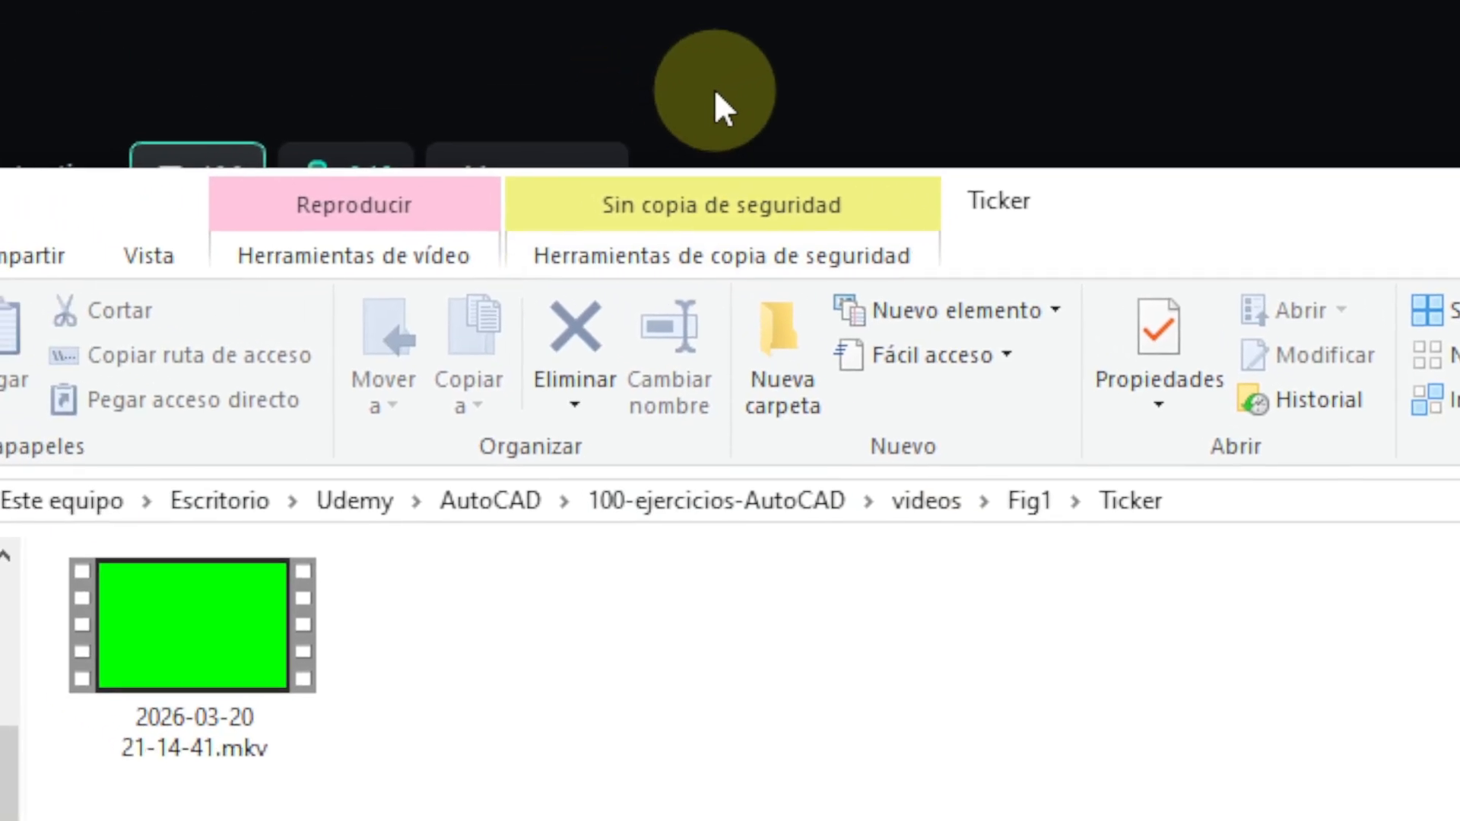
pyautogui.click(724, 93)
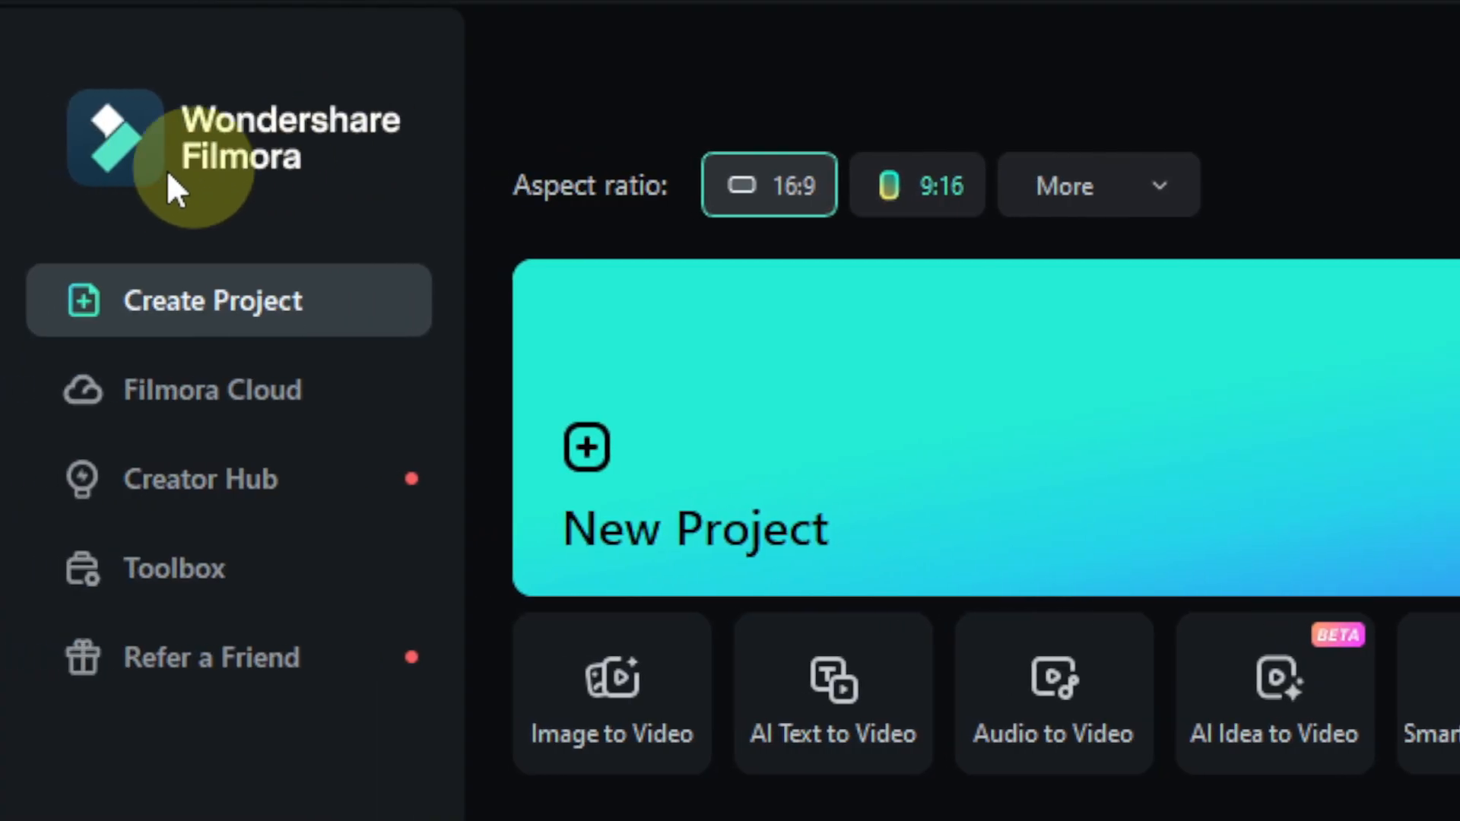
# Step: Create a new 16:9 Filmora project and import the Fig1 AutoCAD recording plus the keyboard-and-mouse and Ticker green-screen videos
pyautogui.click(167, 315)
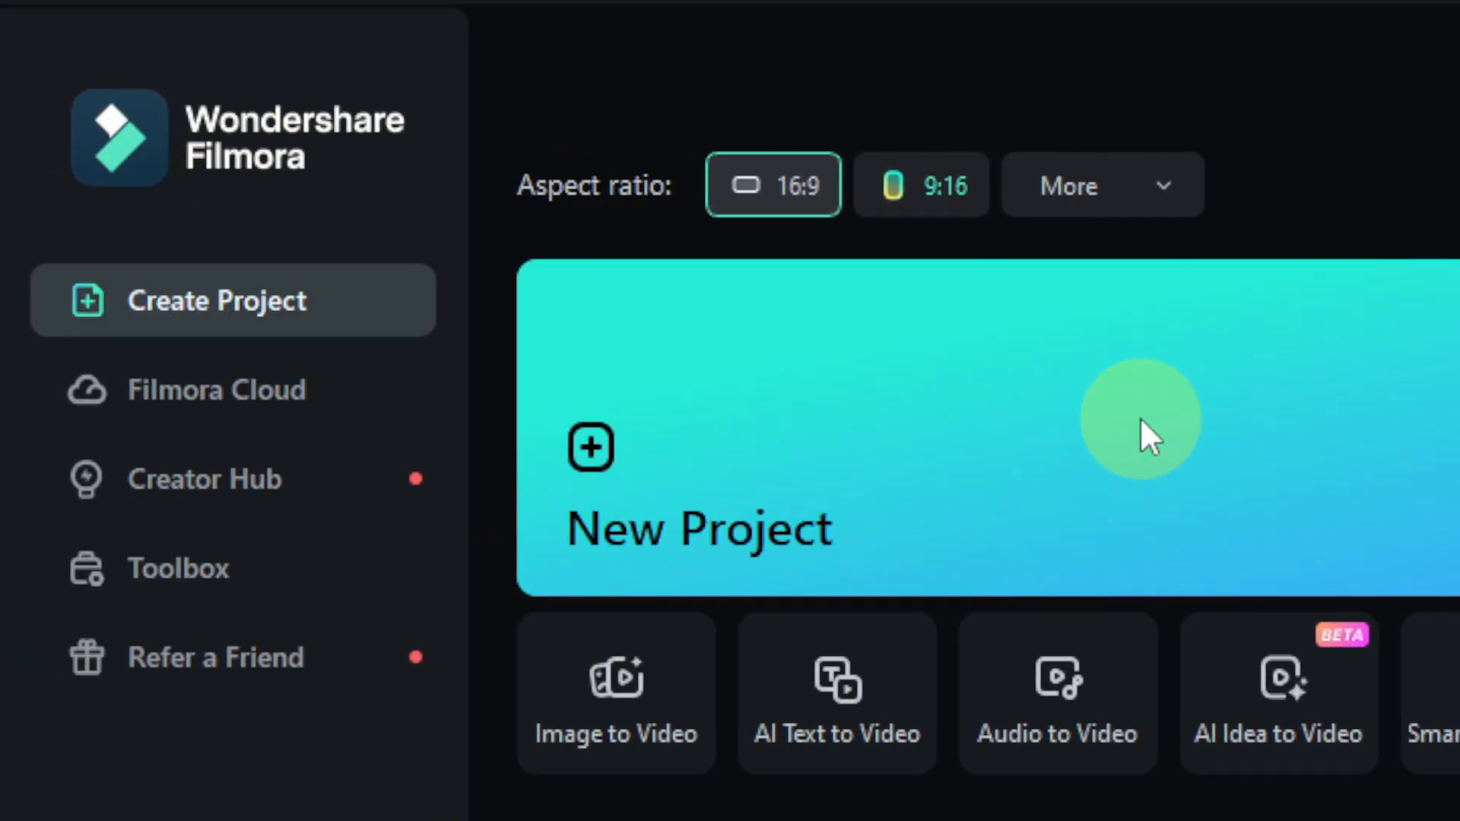
pyautogui.click(1148, 437)
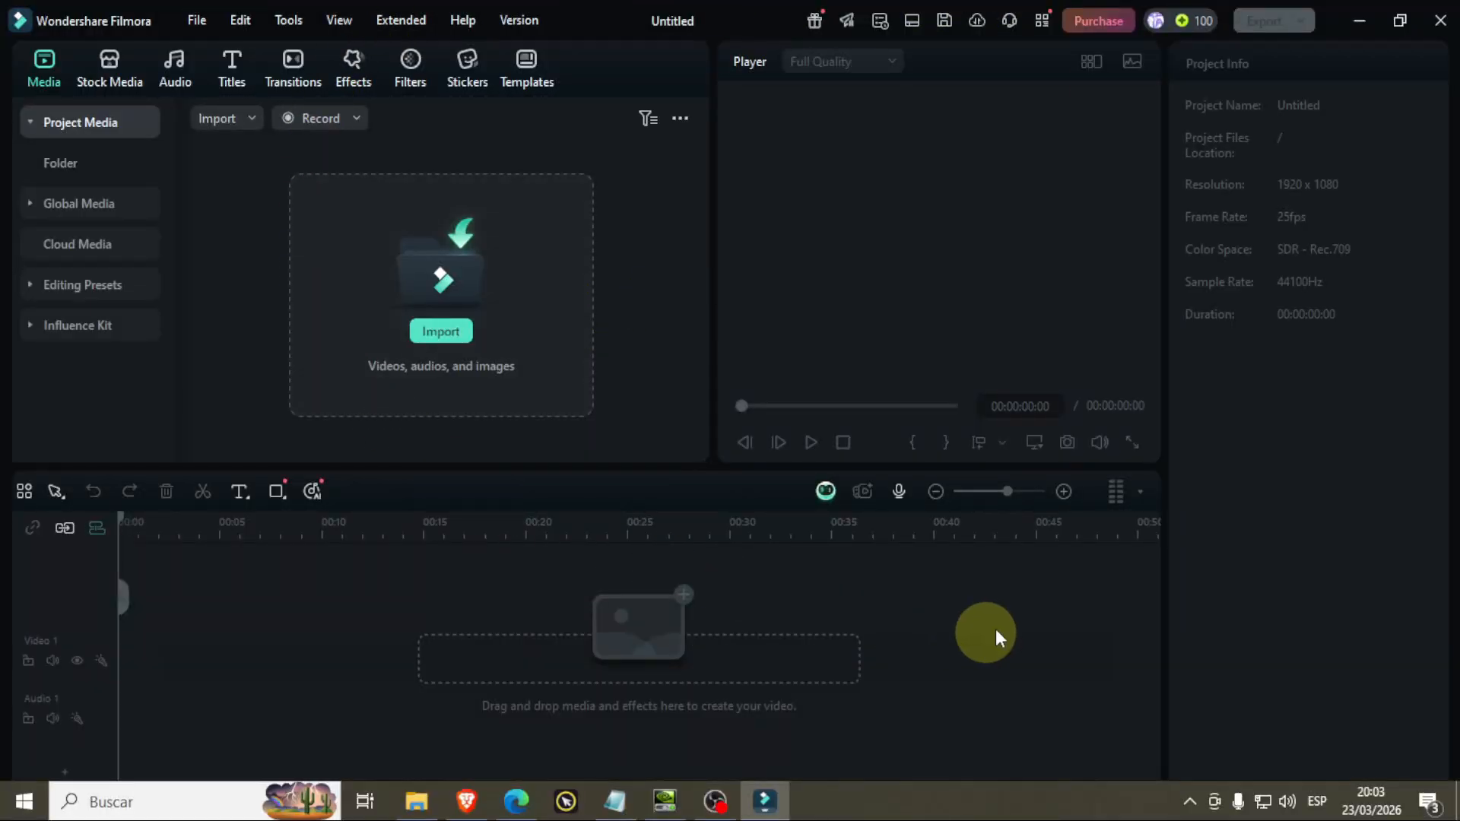
pyautogui.click(430, 806)
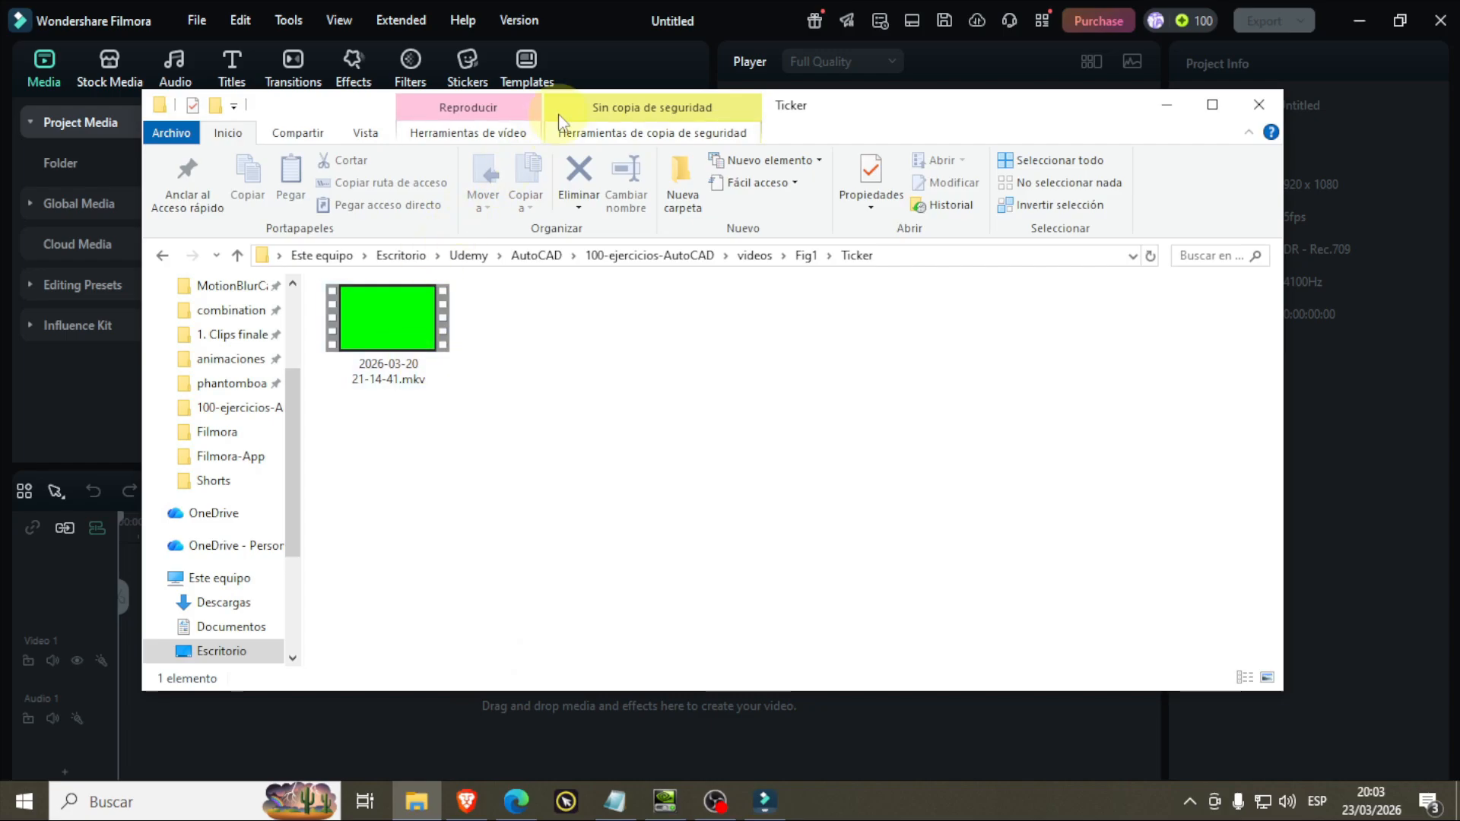
pyautogui.moveTo(559, 119); pyautogui.dragTo(862, 172)
pyautogui.moveTo(691, 373); pyautogui.dragTo(364, 350)
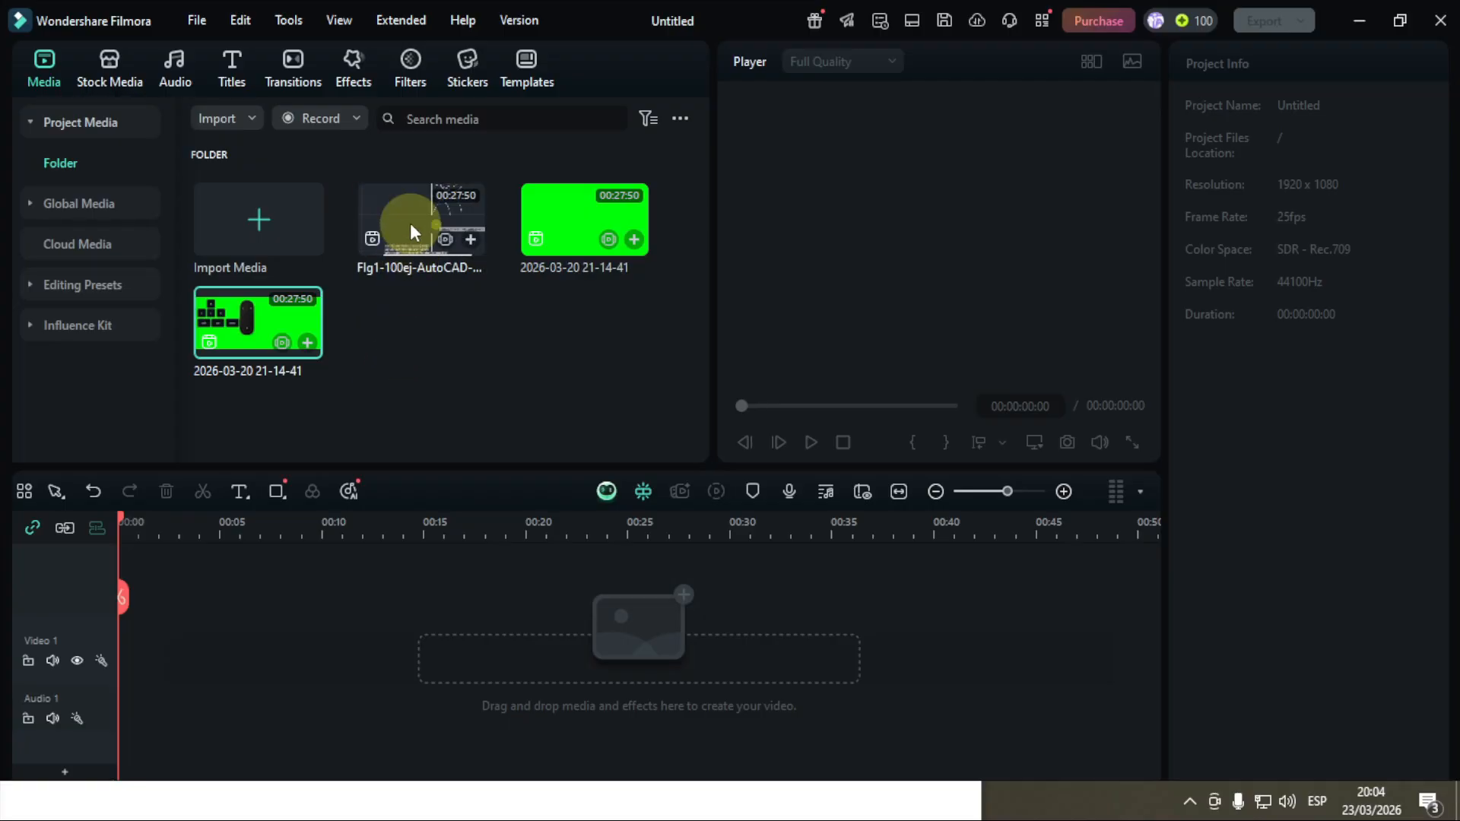
# Step: Add the AutoCAD recording to Video 1, matching the project to 1920 x 1080 60fps, and stack the green-screen clips on Video 2 and Video 3
pyautogui.moveTo(409, 222); pyautogui.dragTo(262, 597)
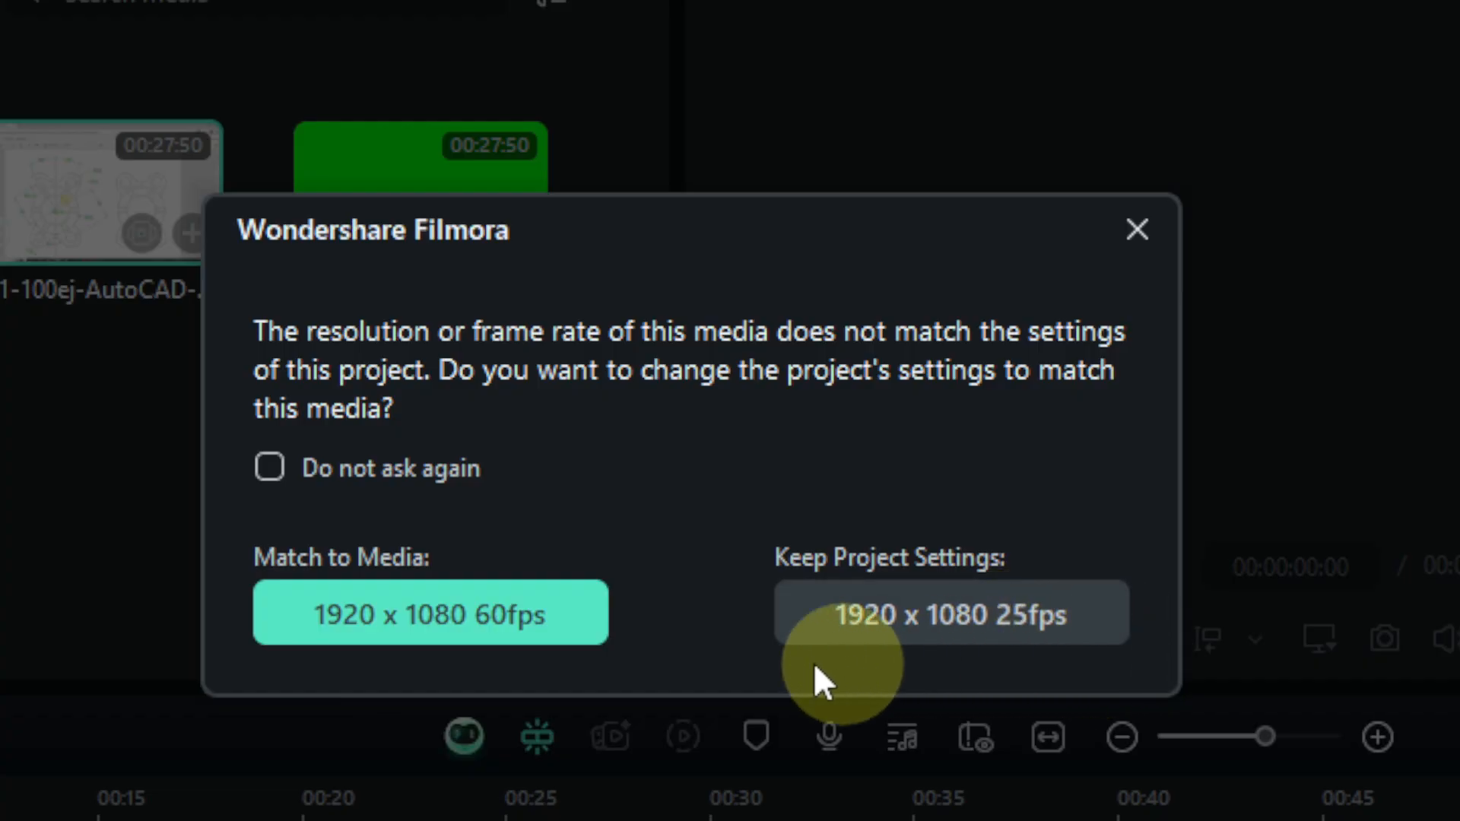
pyautogui.click(468, 622)
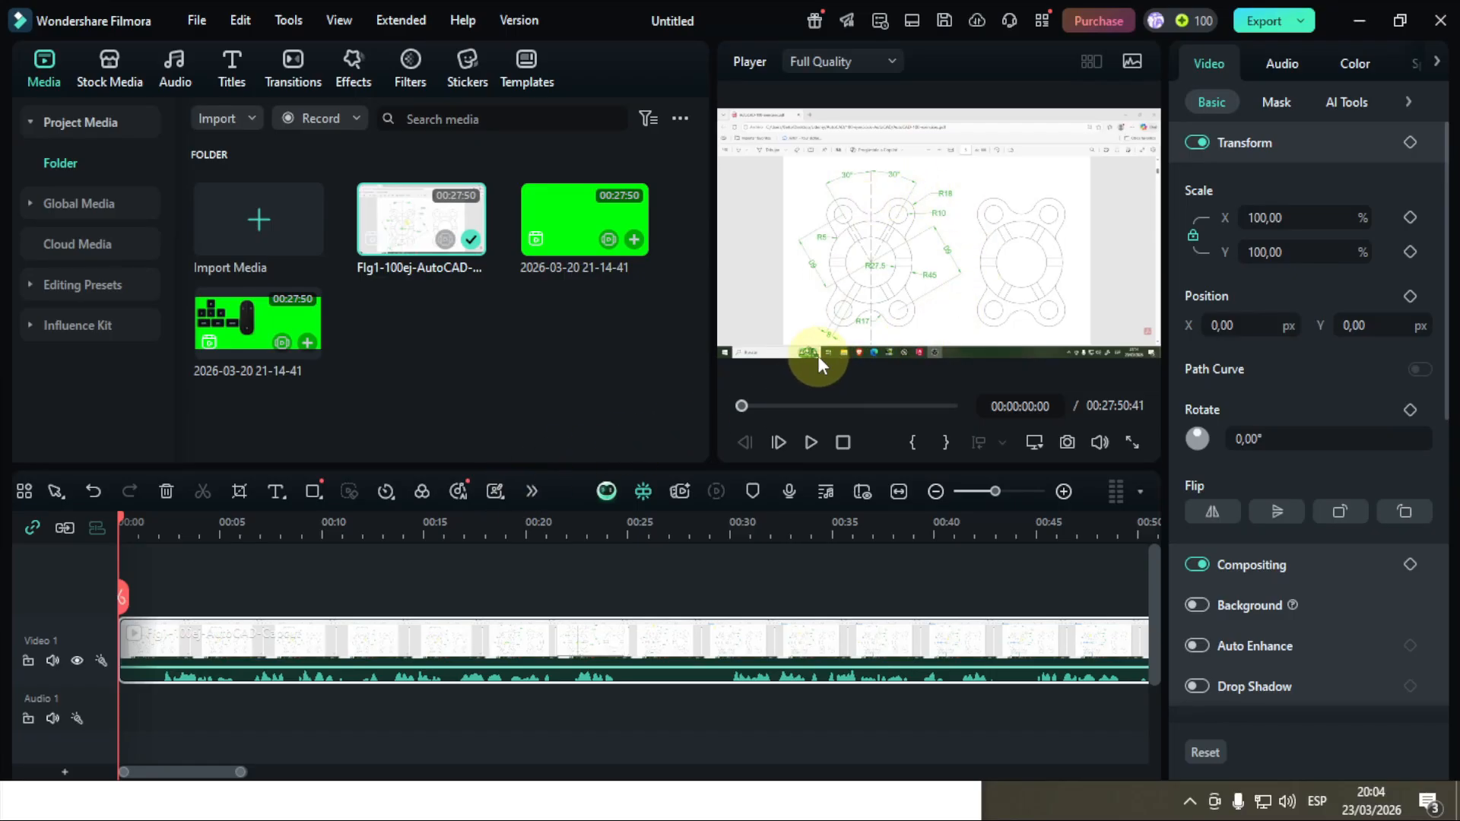
pyautogui.moveTo(549, 208); pyautogui.dragTo(112, 612)
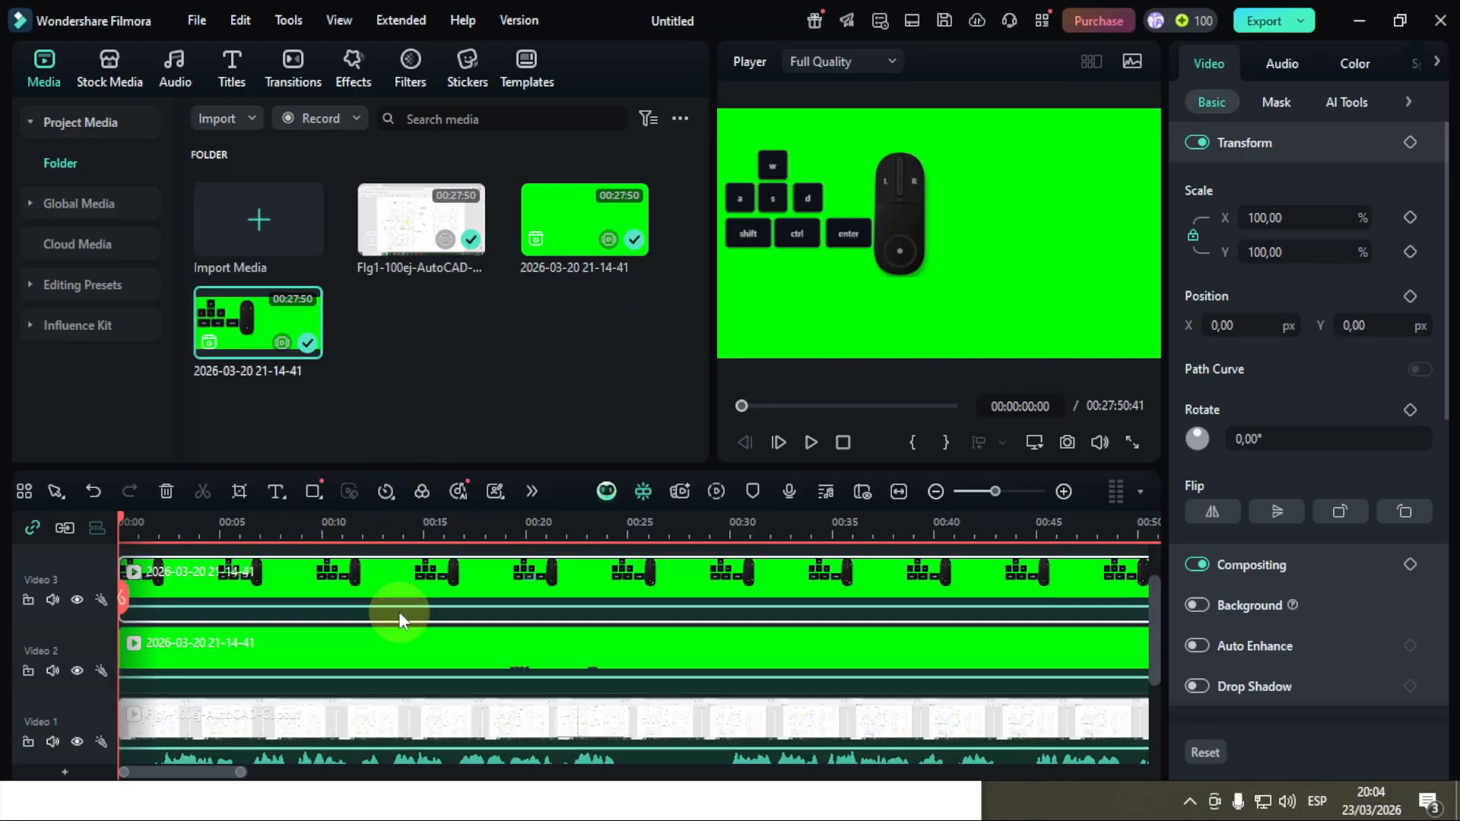
pyautogui.scroll(-1, 399, 613)
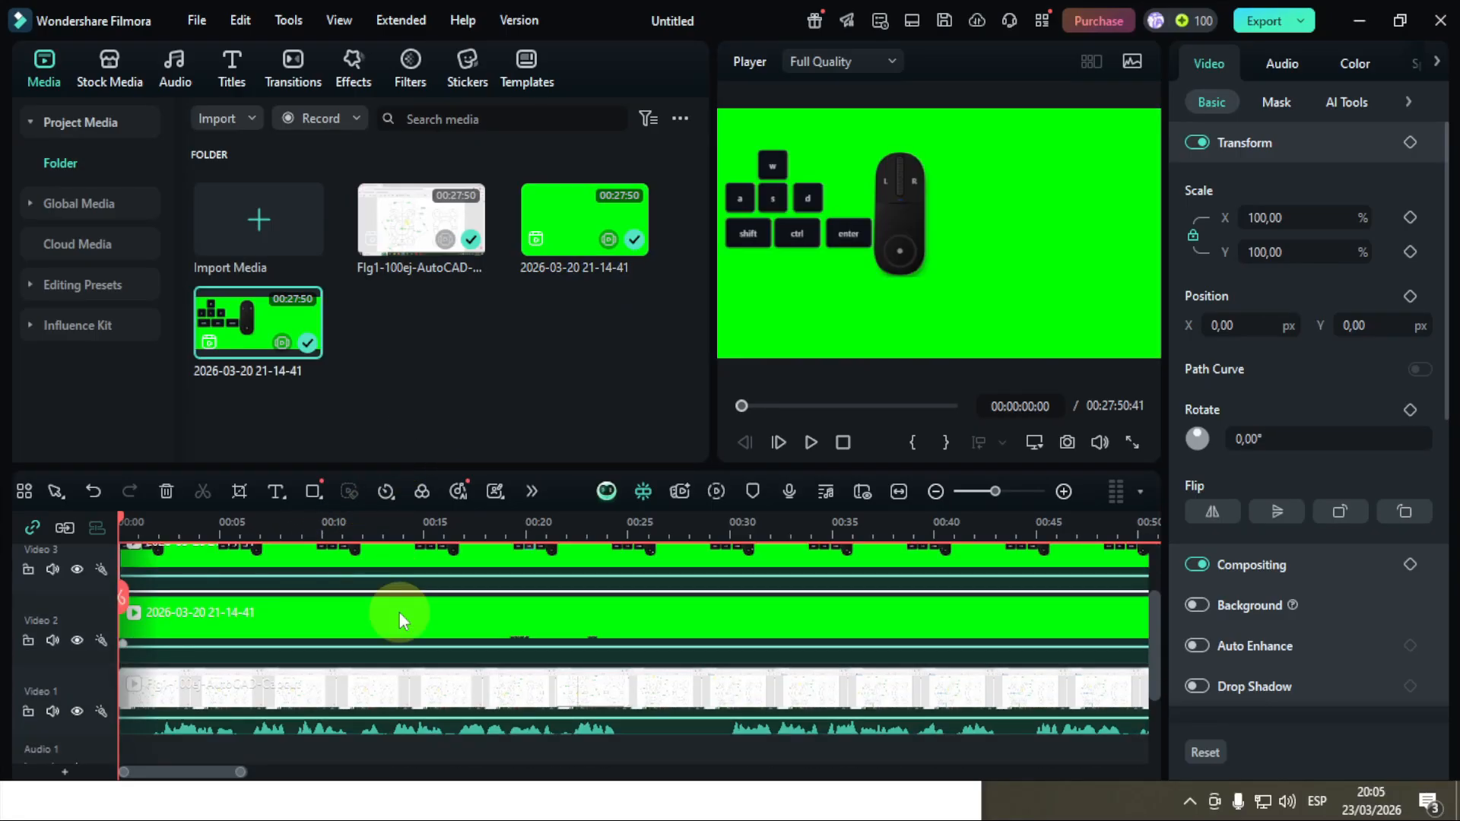
pyautogui.scroll(1, 398, 612)
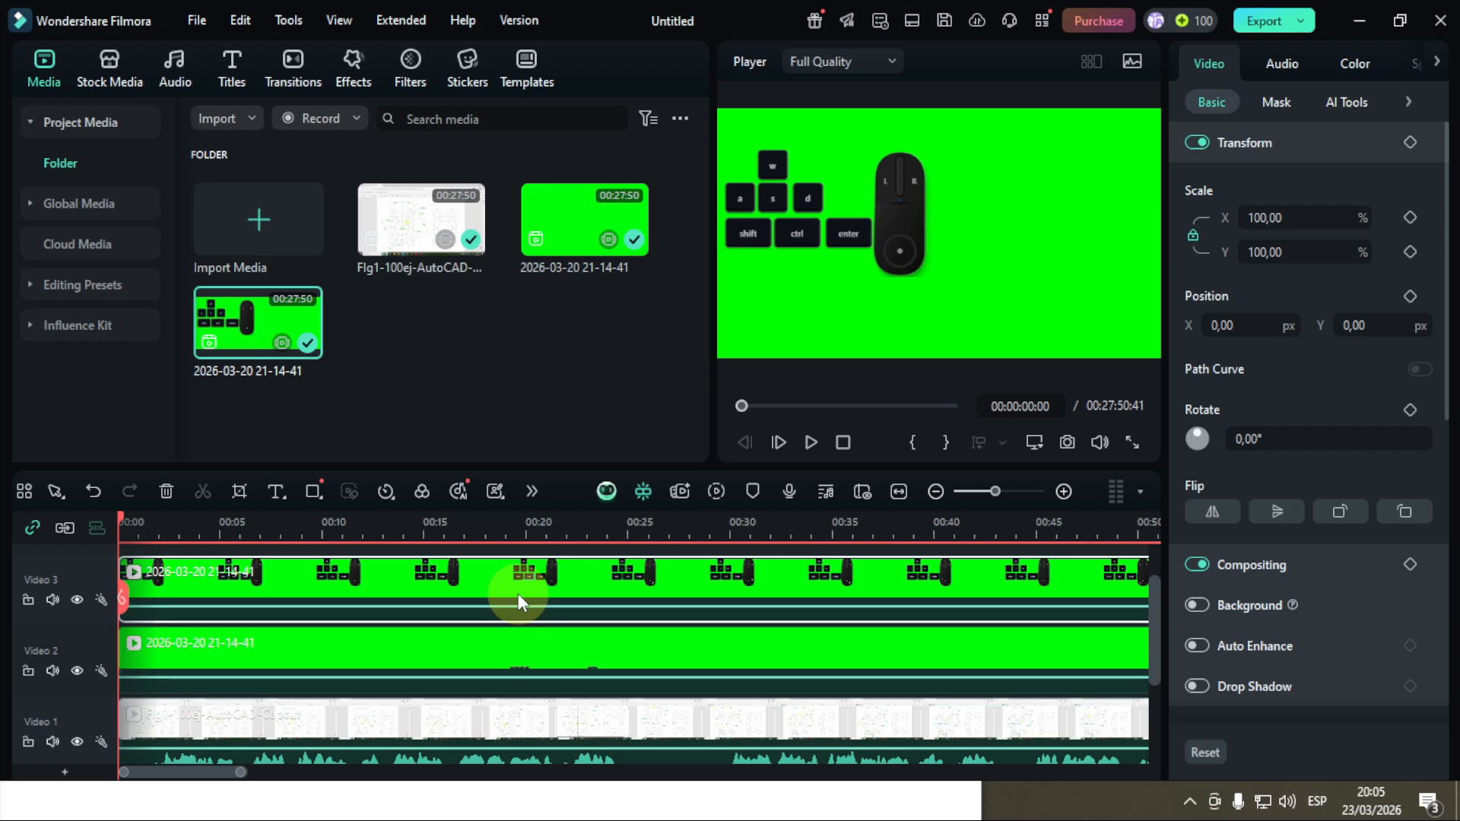
# Step: Enable Chroma Key on both green-screen clips, on Video 3 and Video 2, to remove their green backgrounds
pyautogui.click(374, 645)
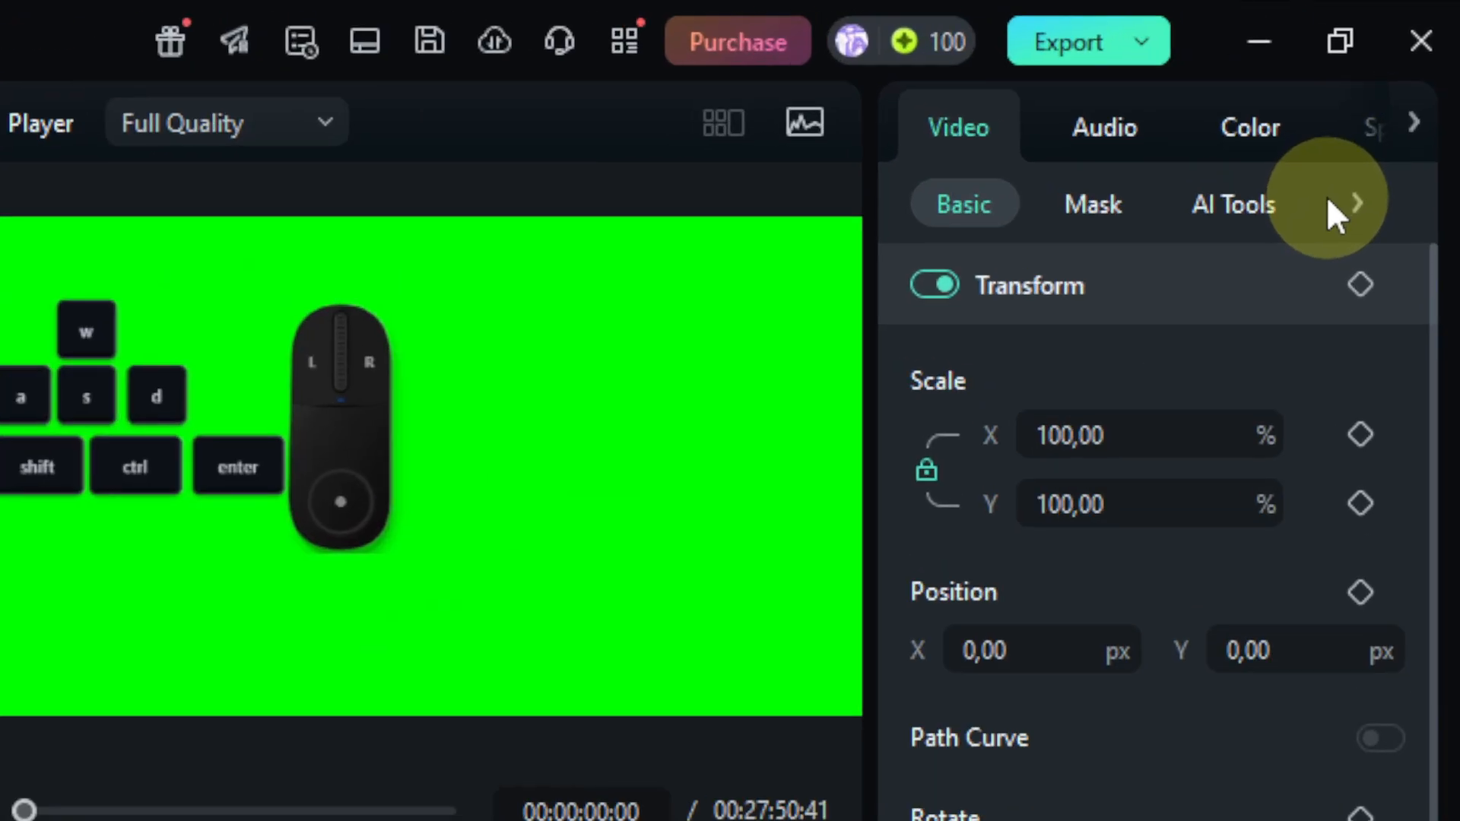
pyautogui.click(1241, 203)
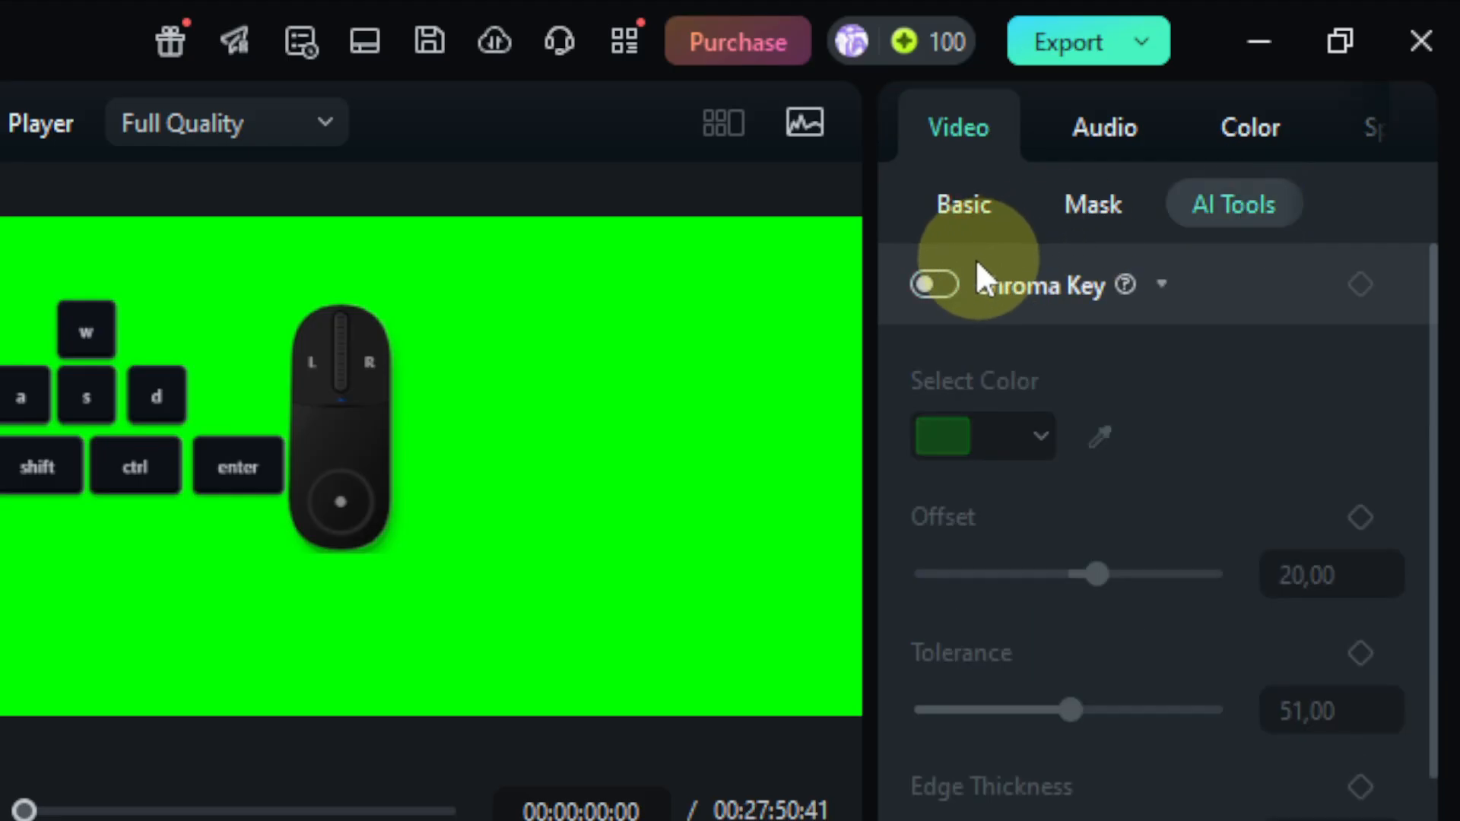
pyautogui.click(939, 283)
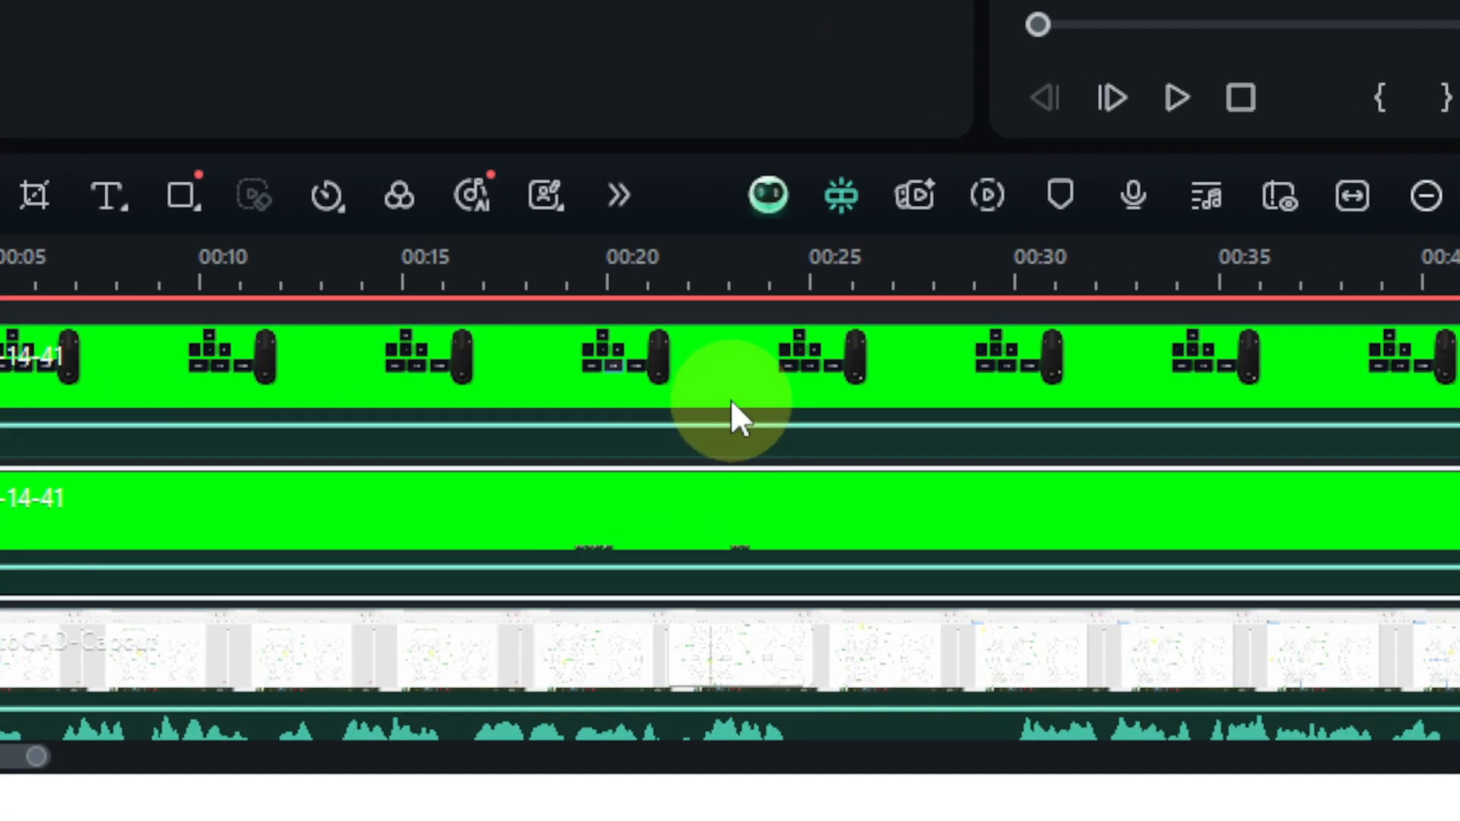
pyautogui.click(733, 399)
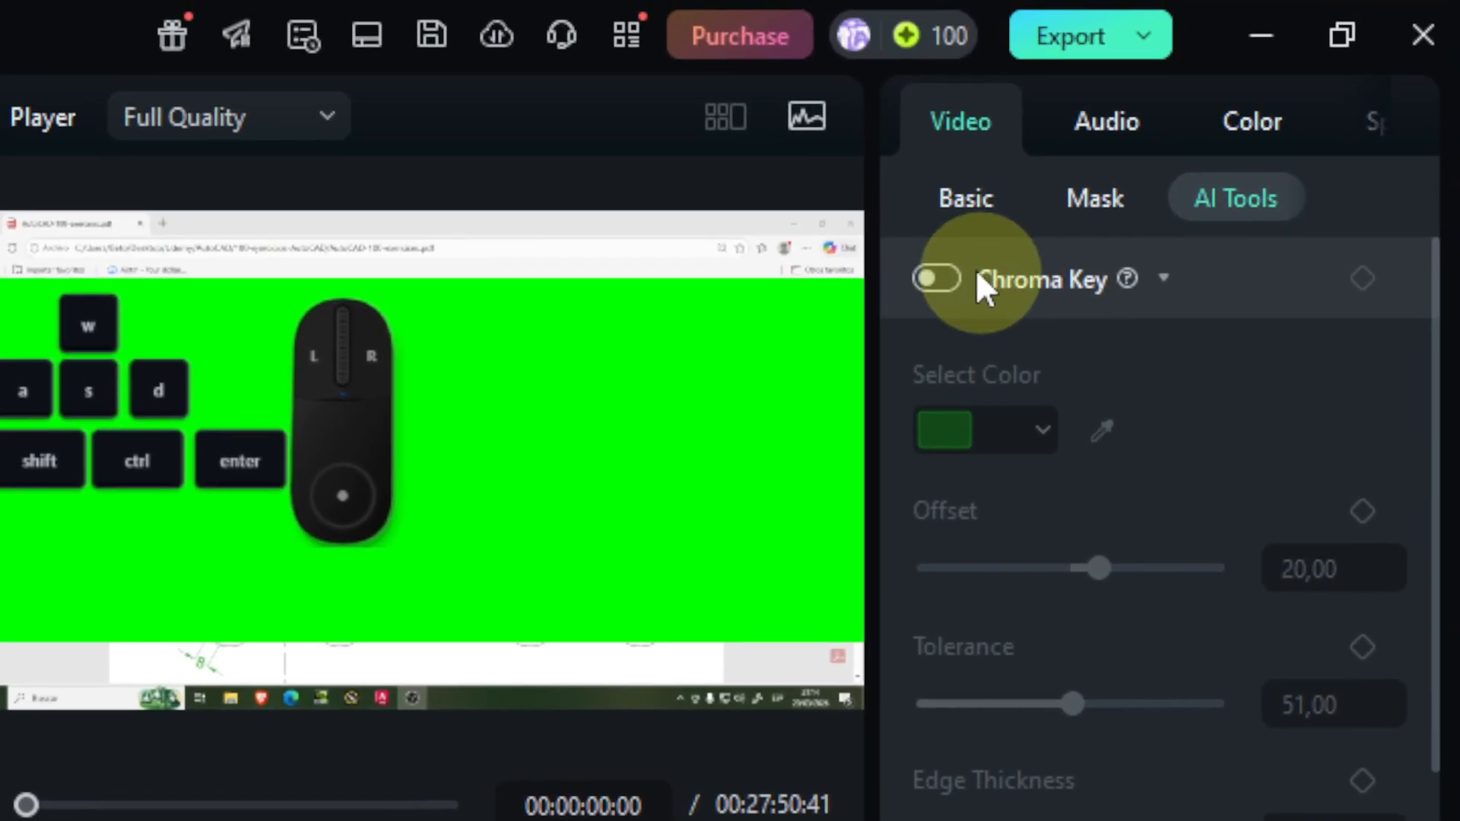
pyautogui.click(946, 279)
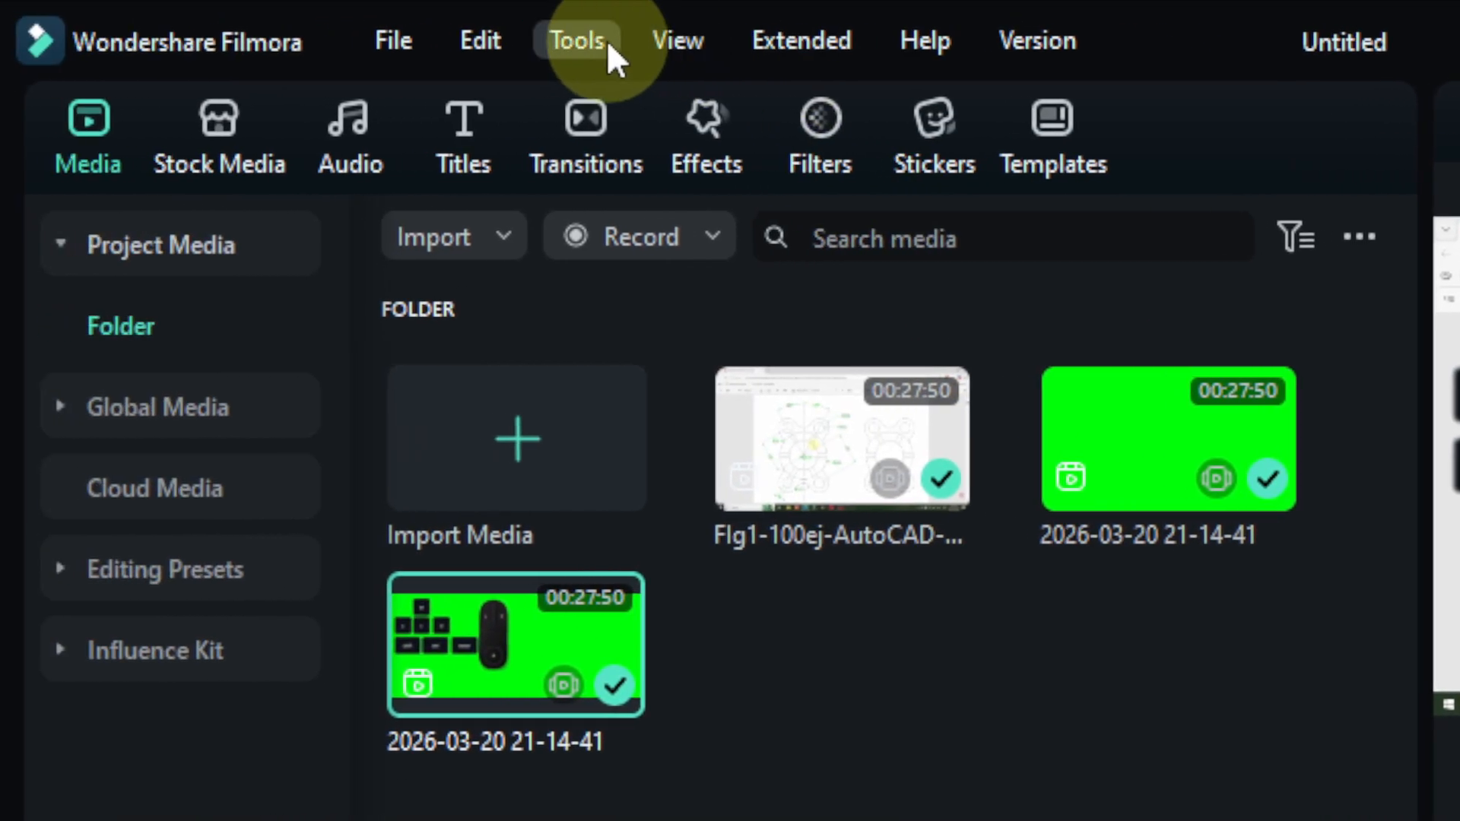
# Step: Run Silence Detection on the AutoCAD recording and replace its timeline clip with the silence-trimmed version
pyautogui.click(606, 40)
pyautogui.moveTo(710, 235)
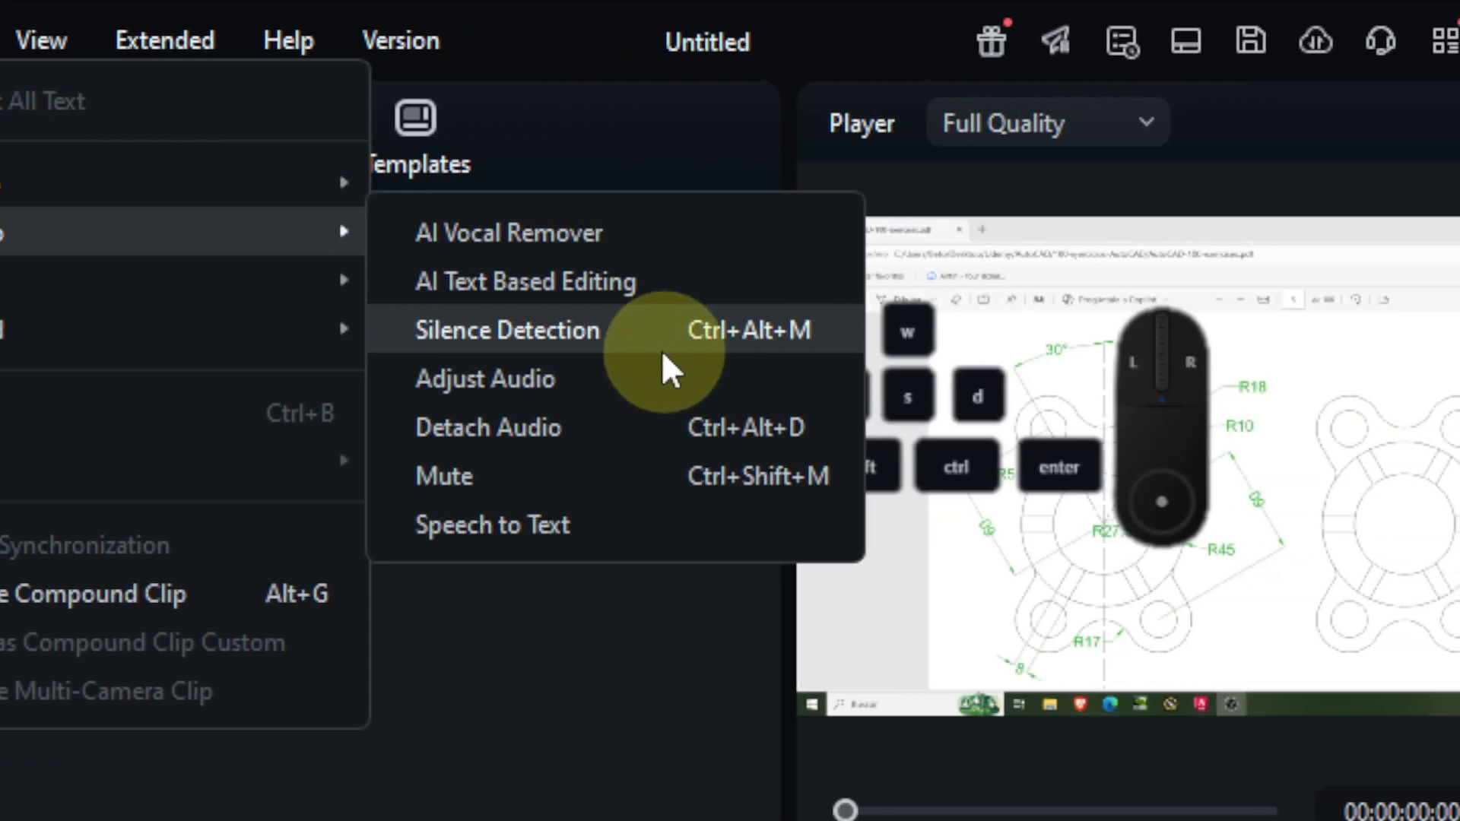
pyautogui.click(586, 336)
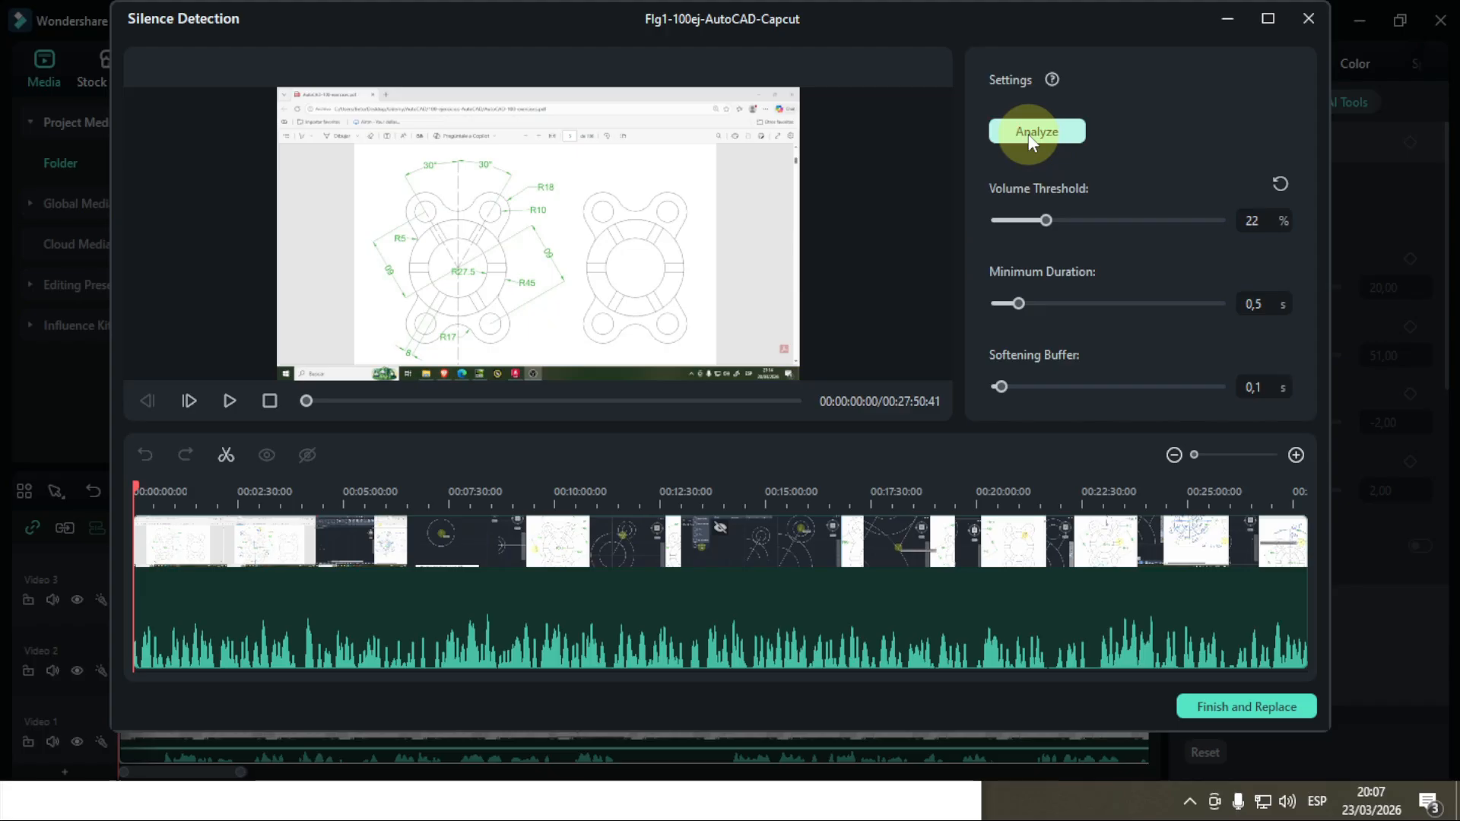
pyautogui.click(1037, 134)
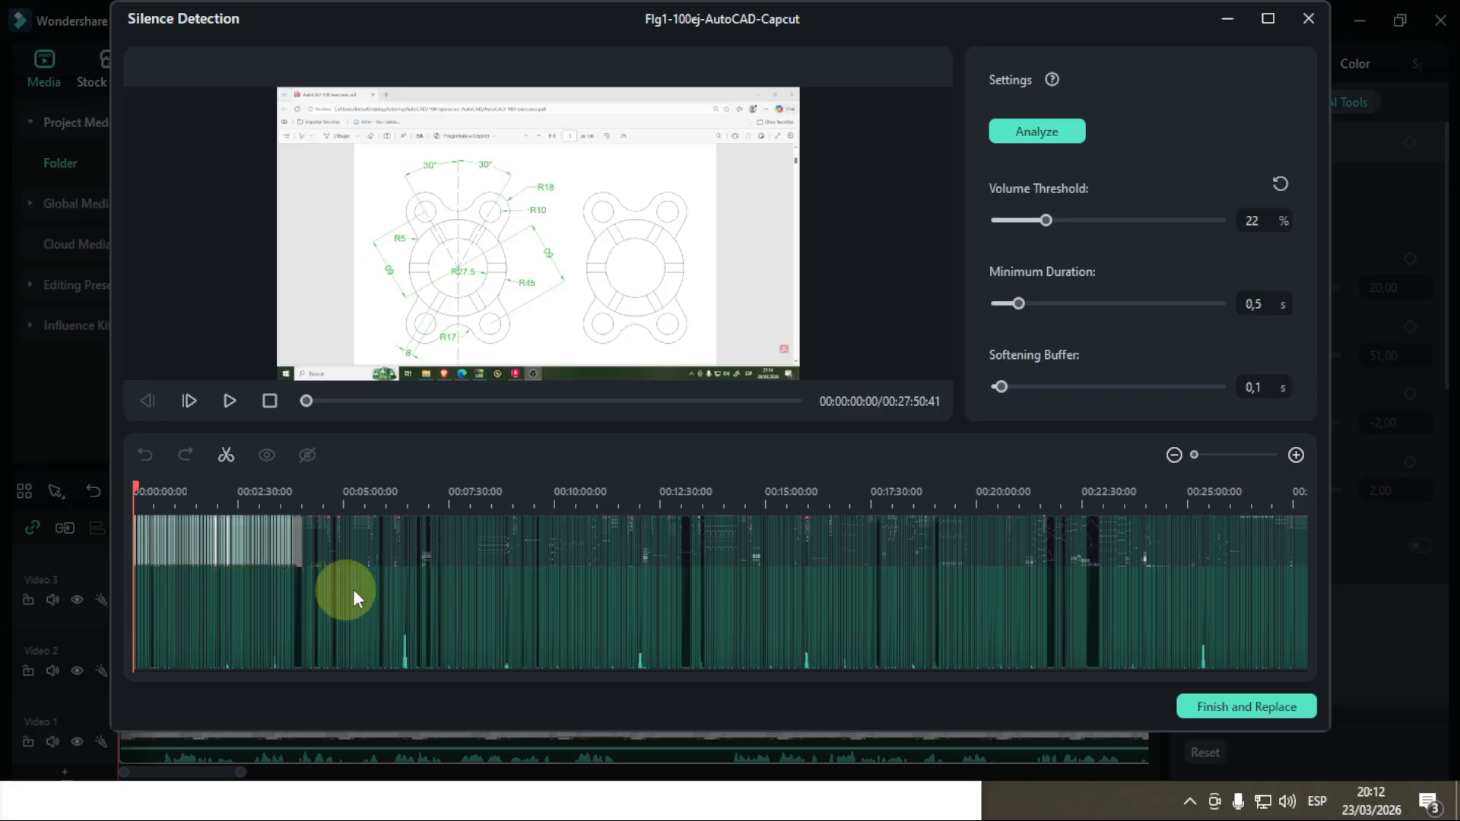
pyautogui.click(1235, 707)
# Step: Examine the cut segments on Video 1 and compare the track's length with the uncut clips on Video 2 and Video 3
pyautogui.scroll(-3, 435, 640)
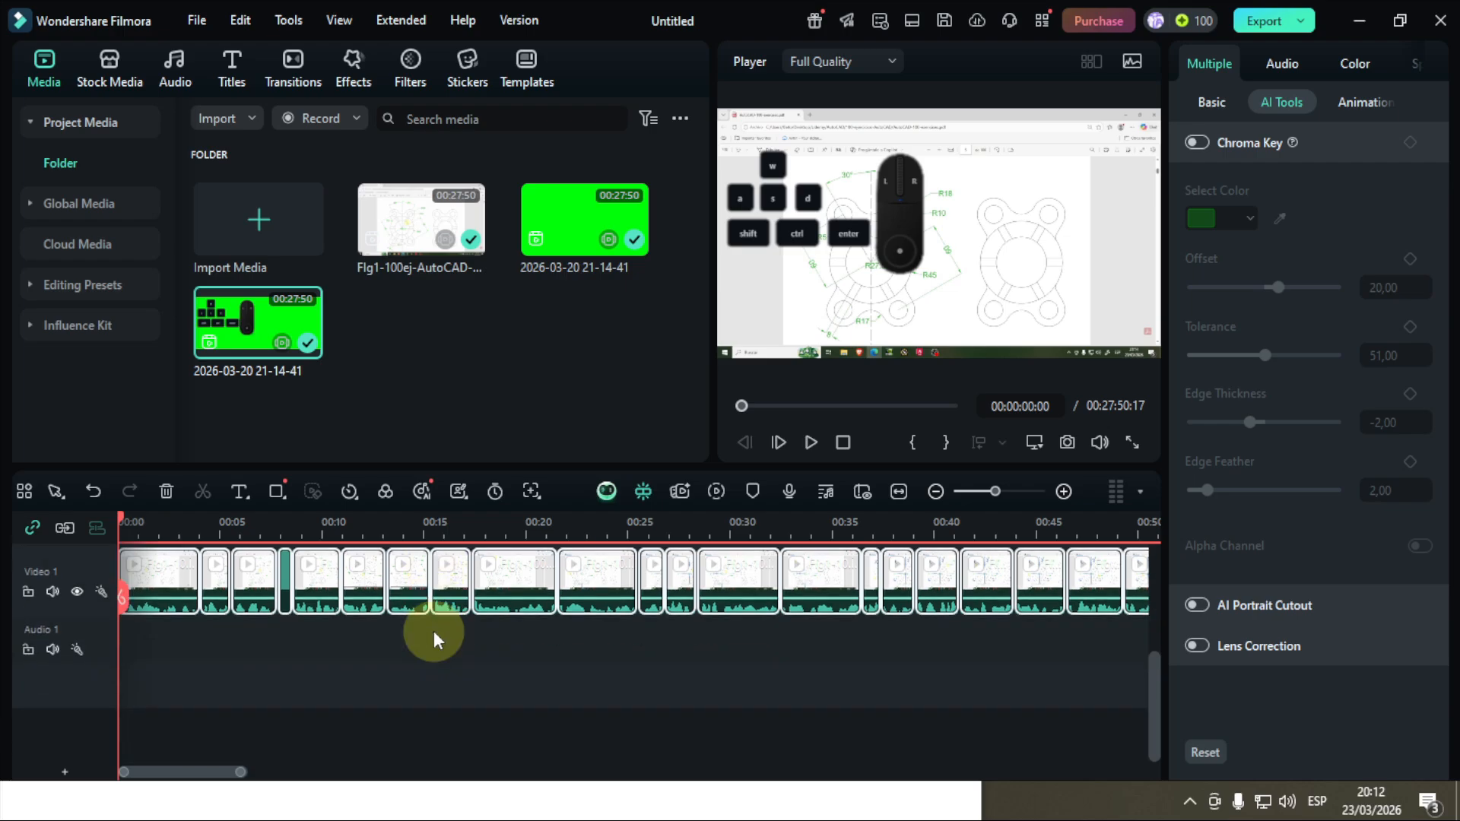
pyautogui.scroll(1, 435, 640)
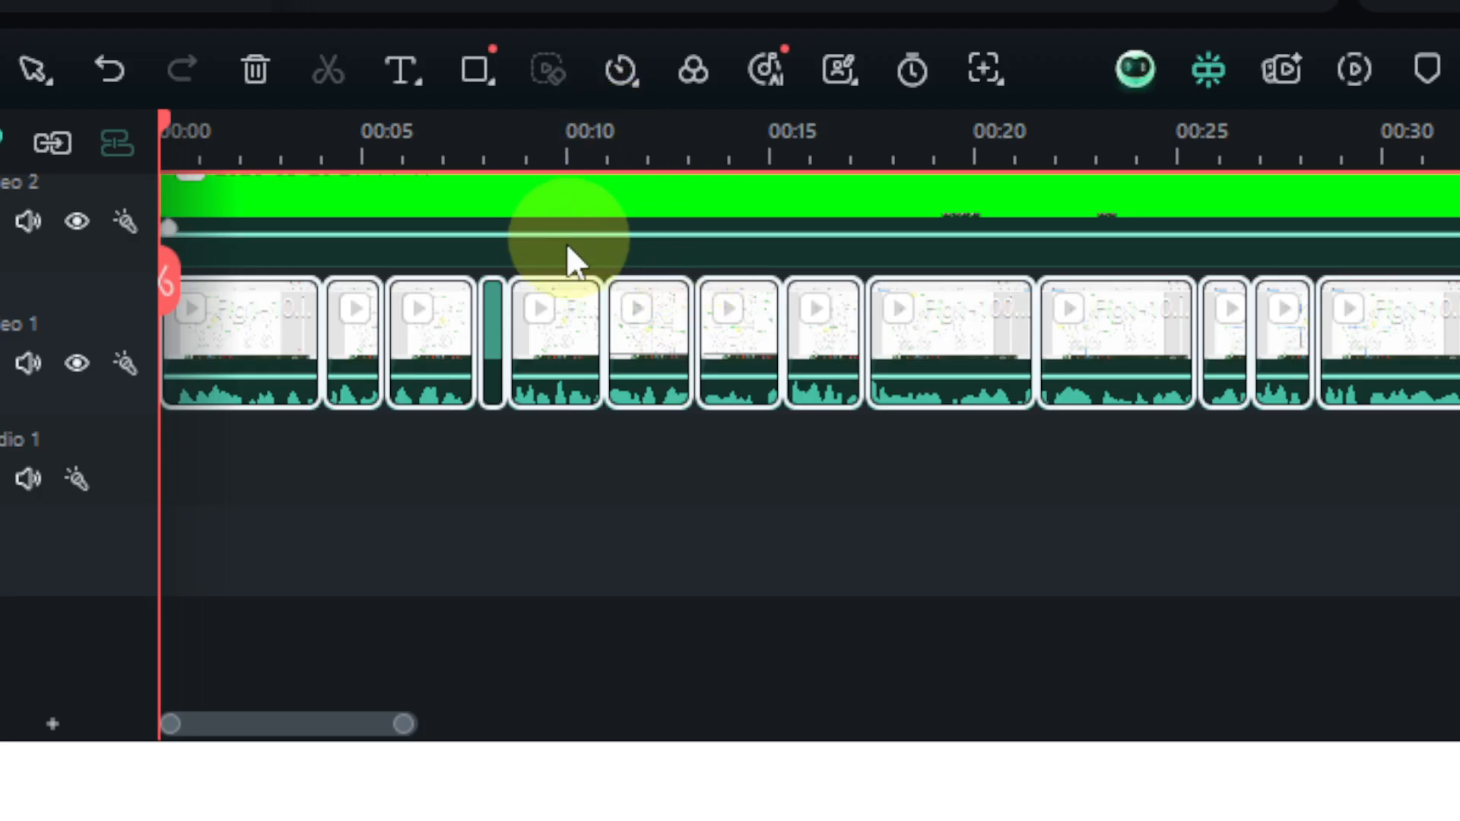
pyautogui.scroll(1, 537, 295)
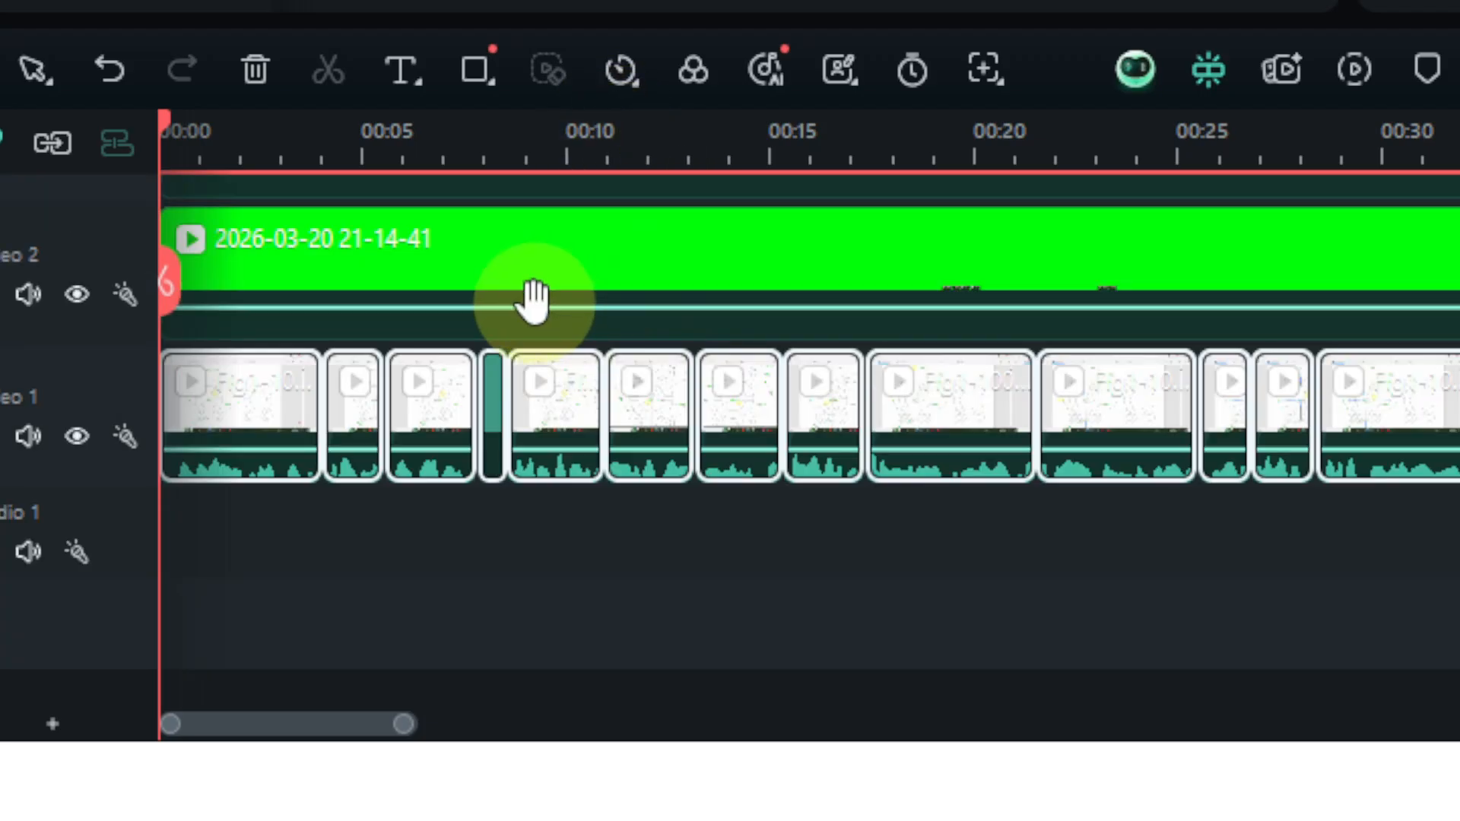
pyautogui.scroll(-8, 551, 371)
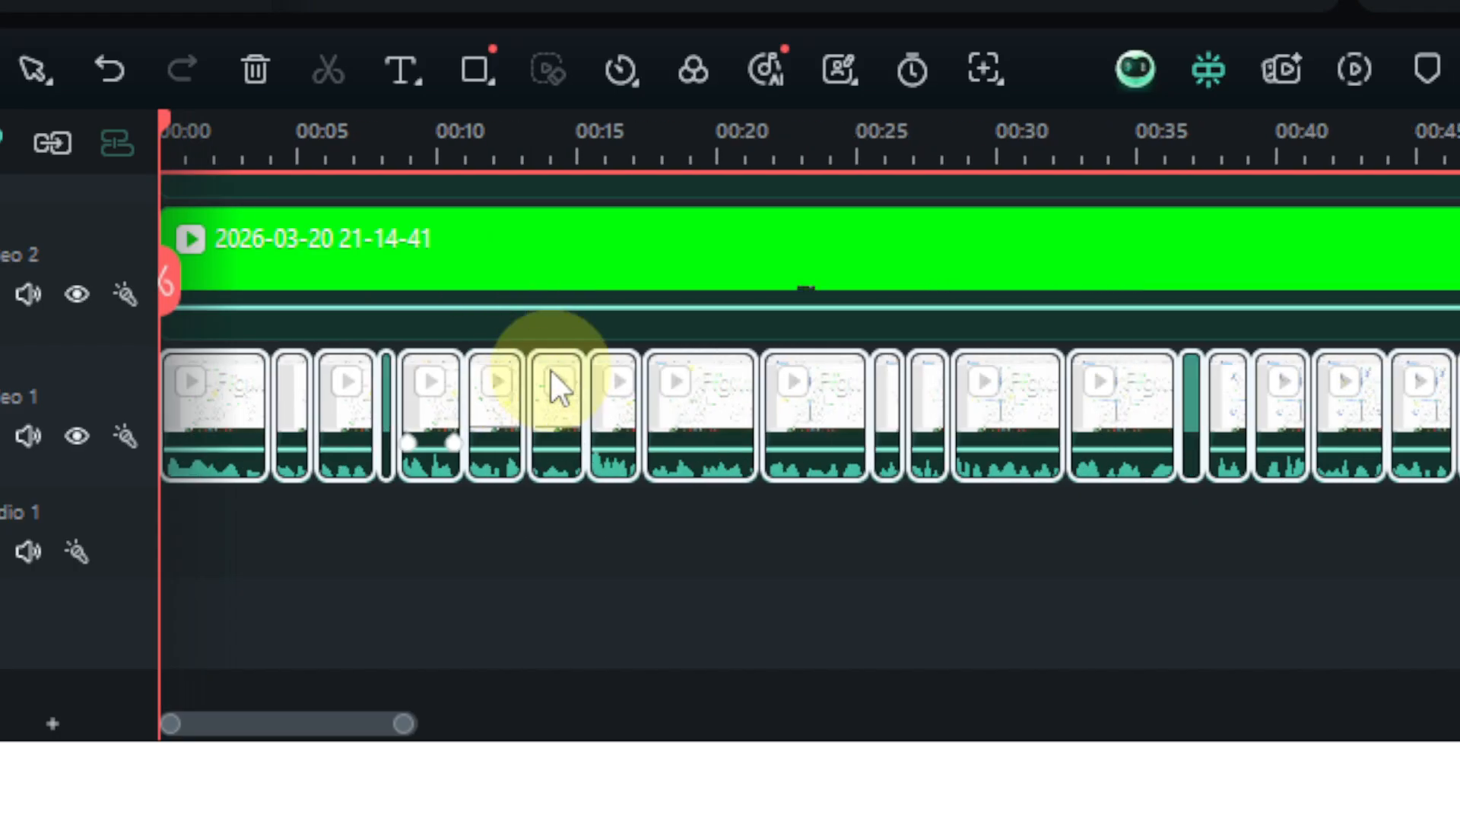
pyautogui.scroll(-3, 551, 371)
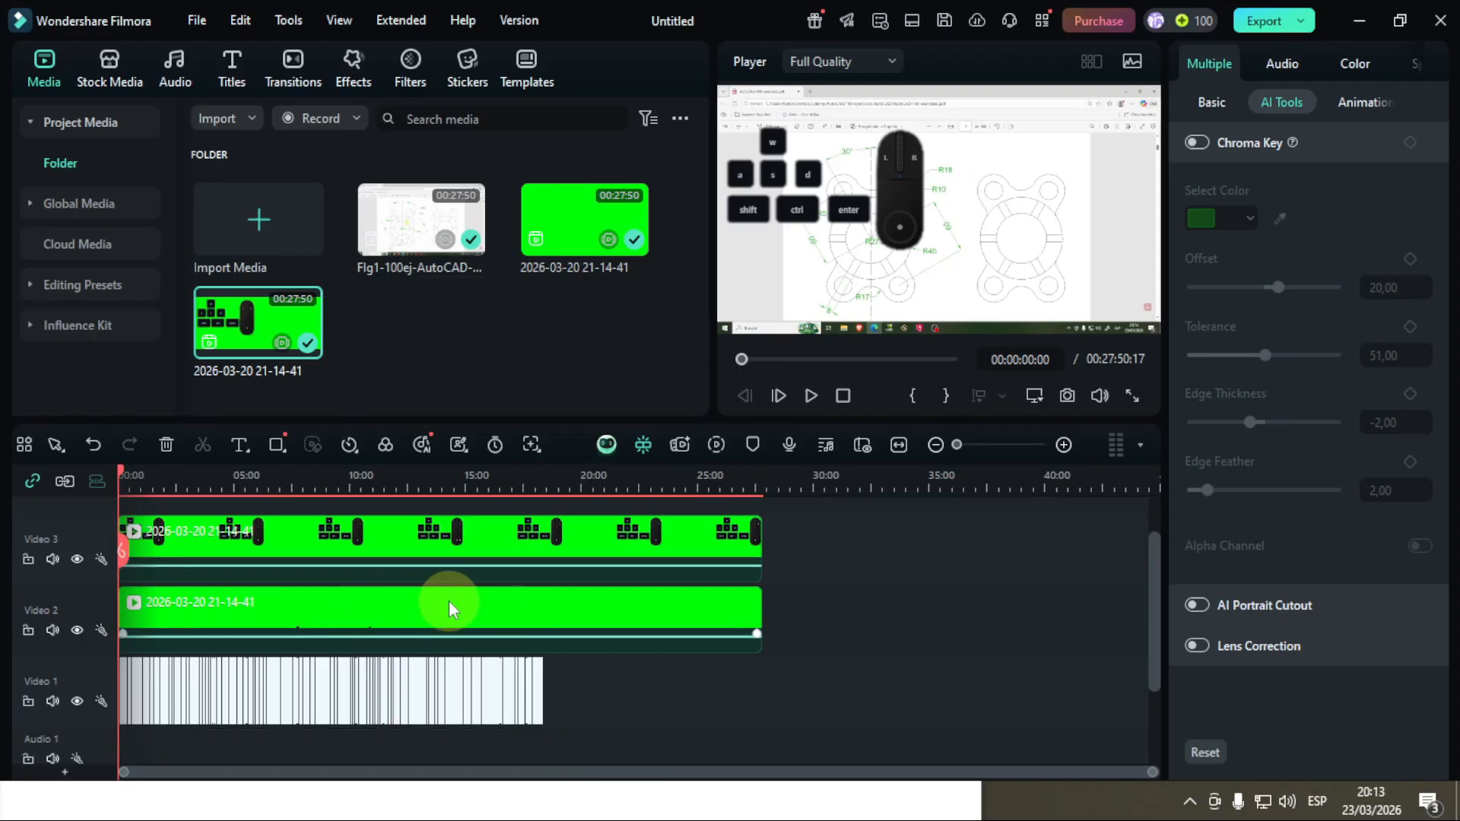
pyautogui.click(273, 462)
pyautogui.click(475, 550)
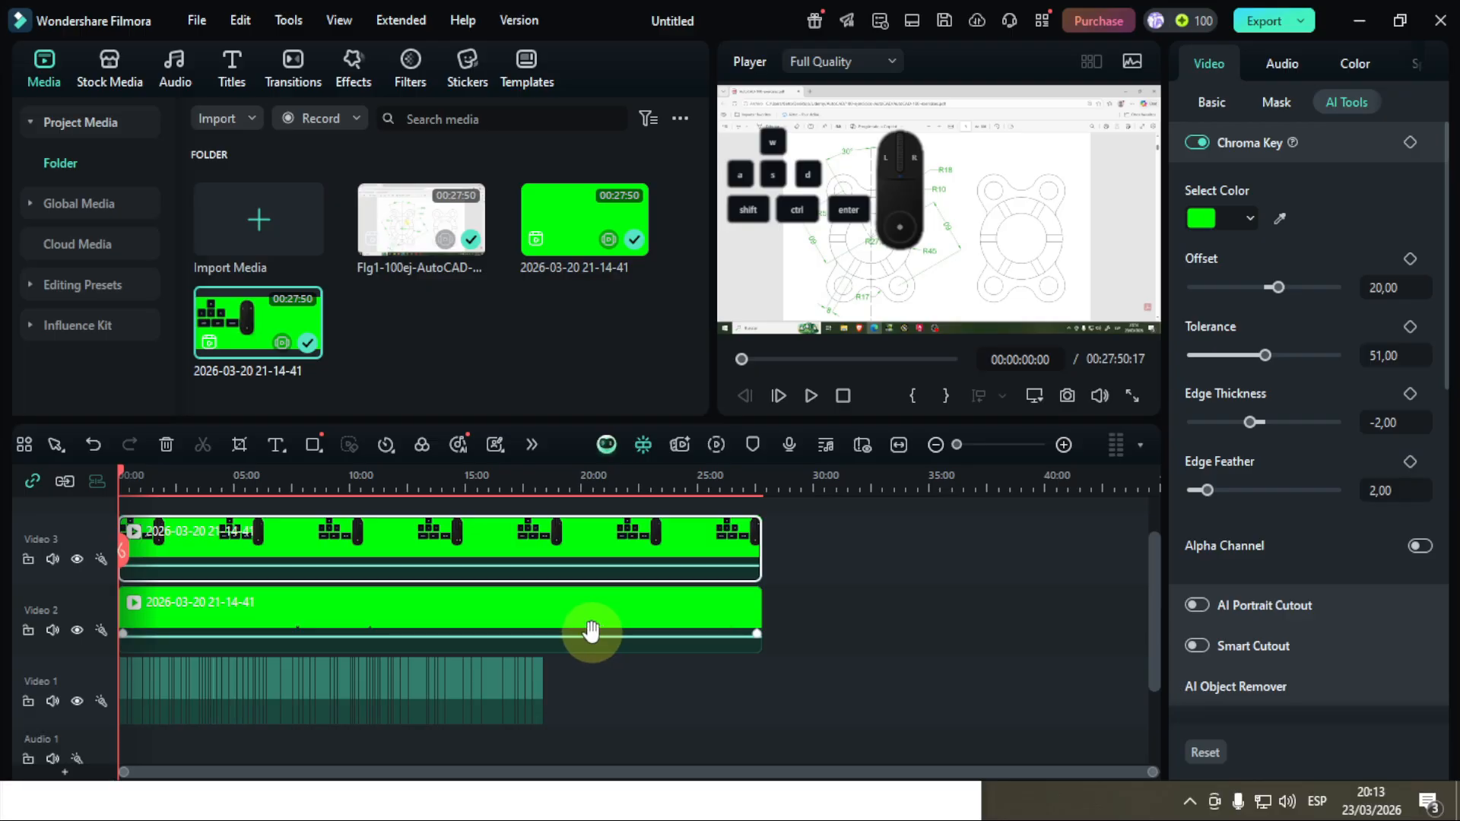
# Step: Save the project as SyncTesting-1.wfp in the Filmora-App folder
pyautogui.hotkey('ctrl', 's')
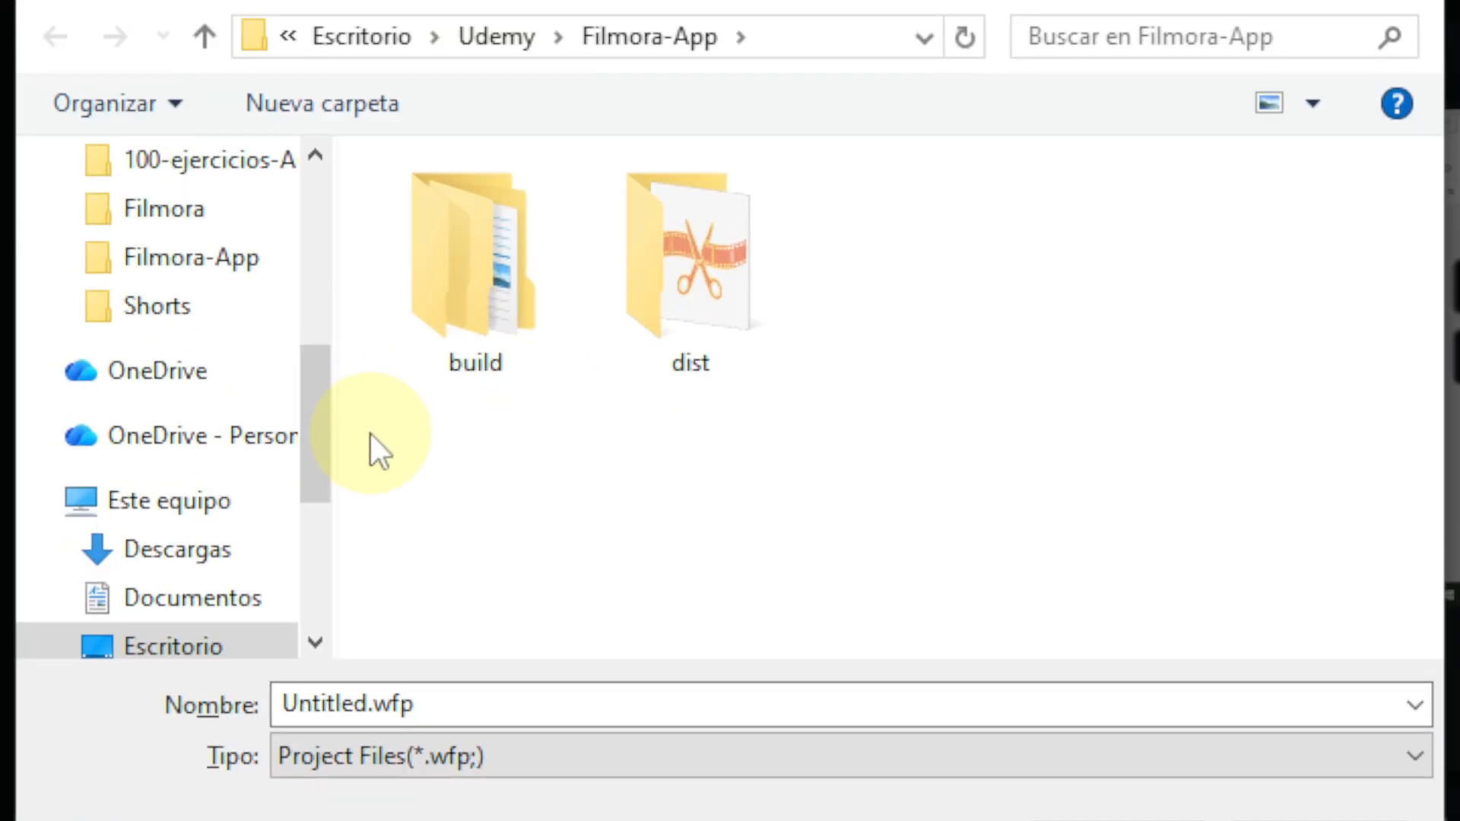
pyautogui.click(366, 702)
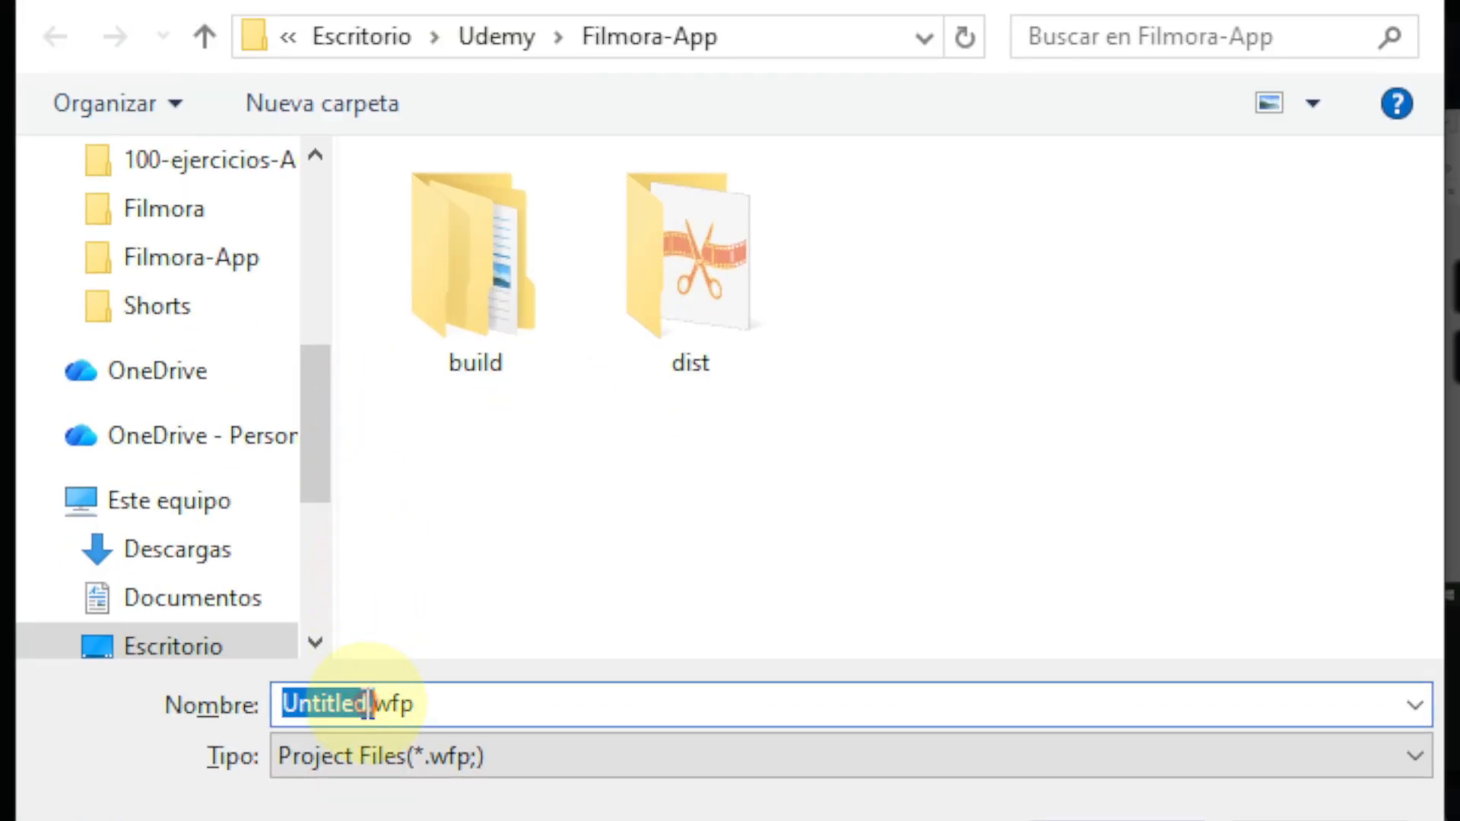
pyautogui.click(362, 703)
pyautogui.doubleClick(362, 704)
pyautogui.write('SyncTesting-')
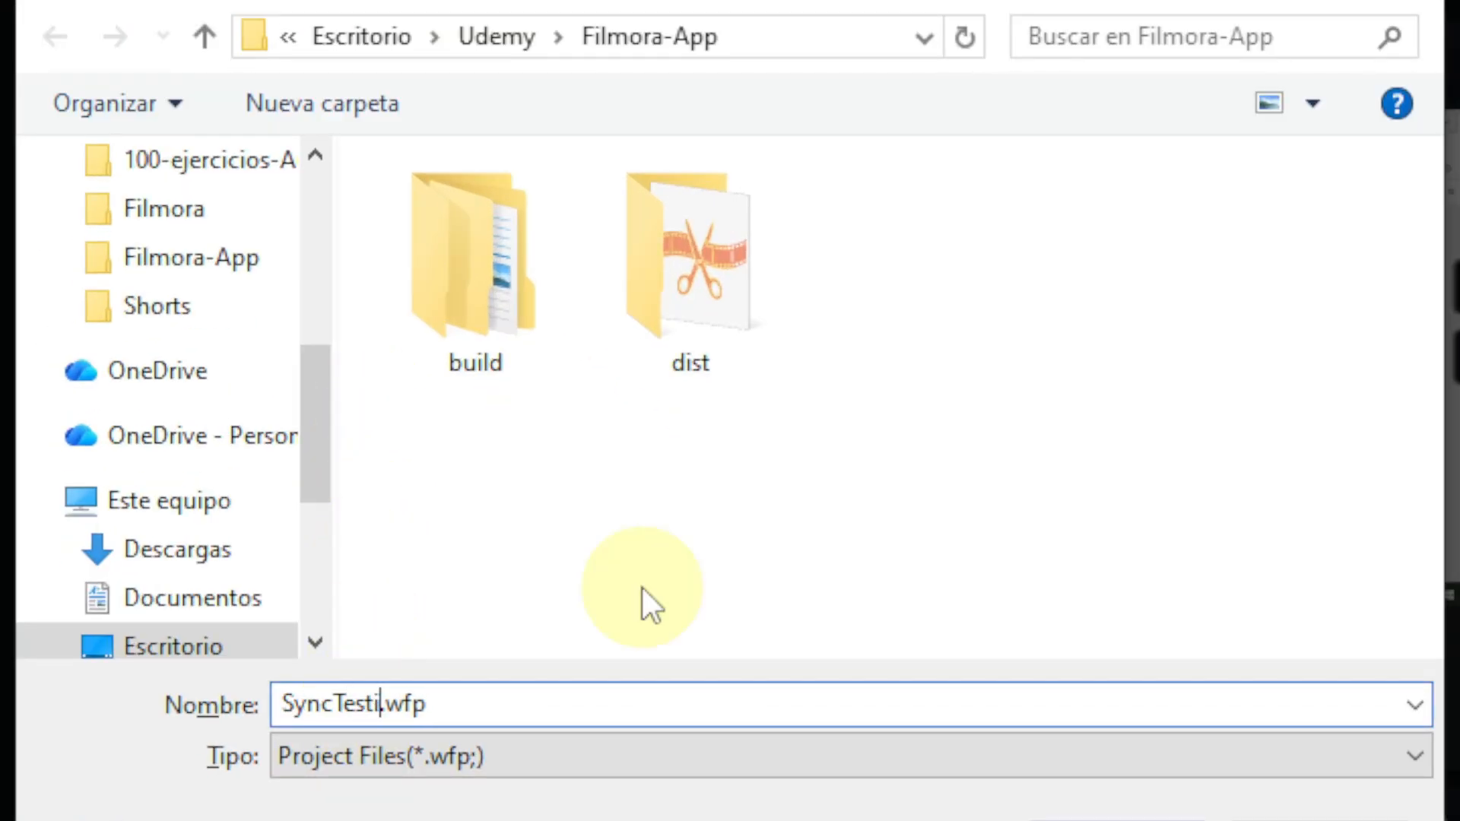
pyautogui.write('1')
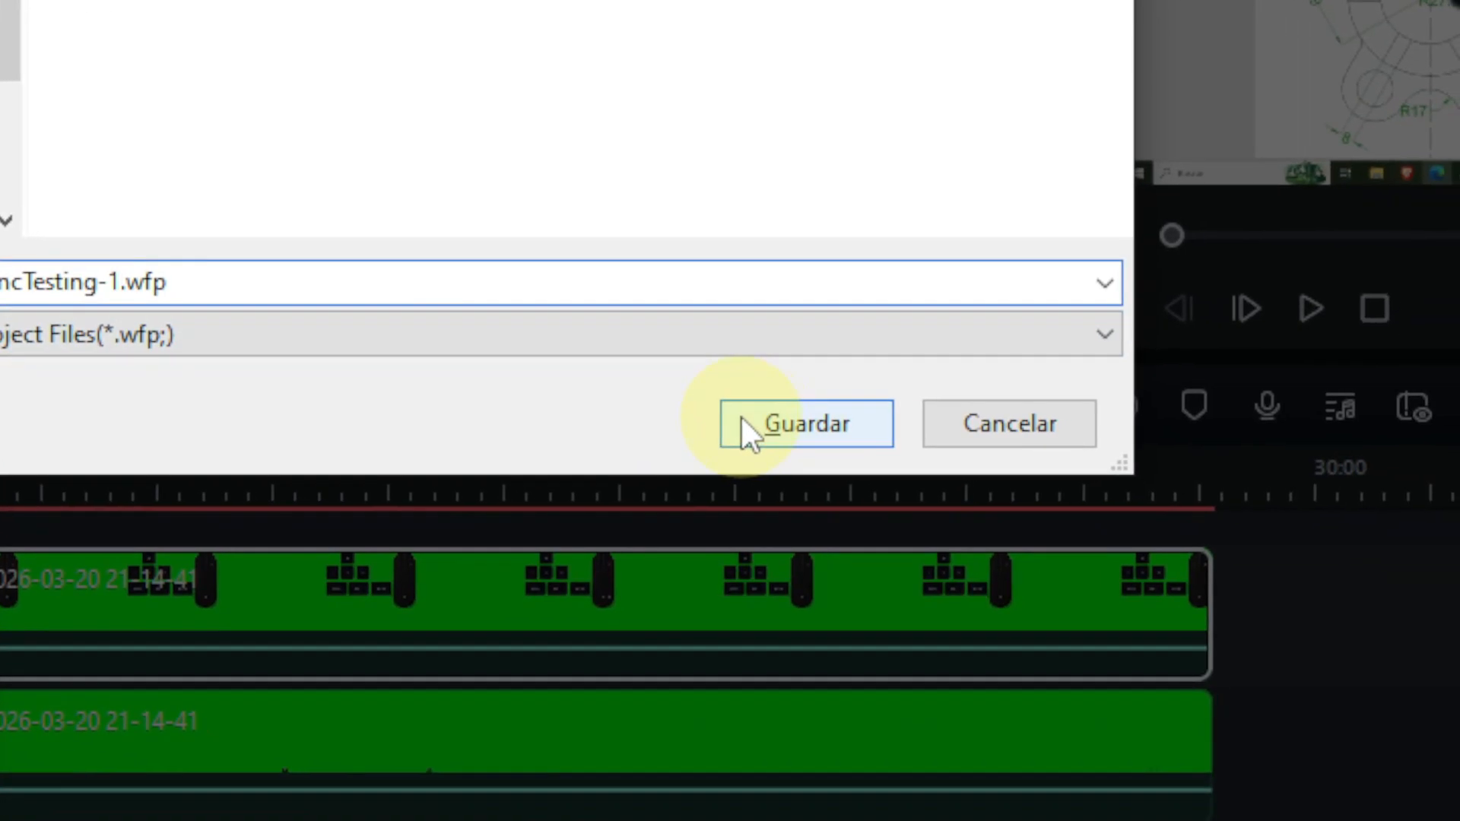
pyautogui.click(743, 420)
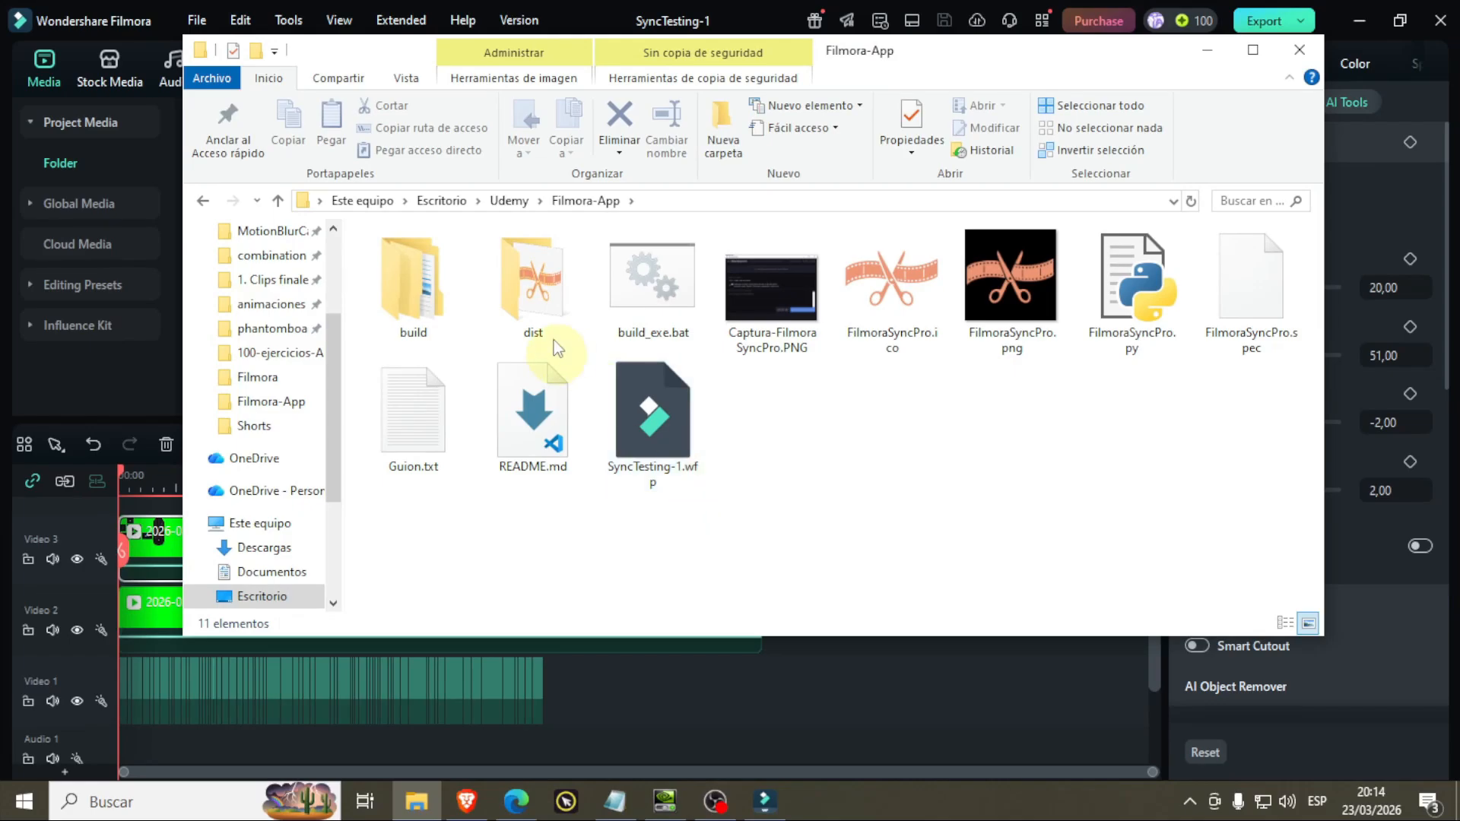
# Step: Launch FilmoraSyncPro.exe from the Filmora-App dist folder and set its language to English
pyautogui.doubleClick(486, 268)
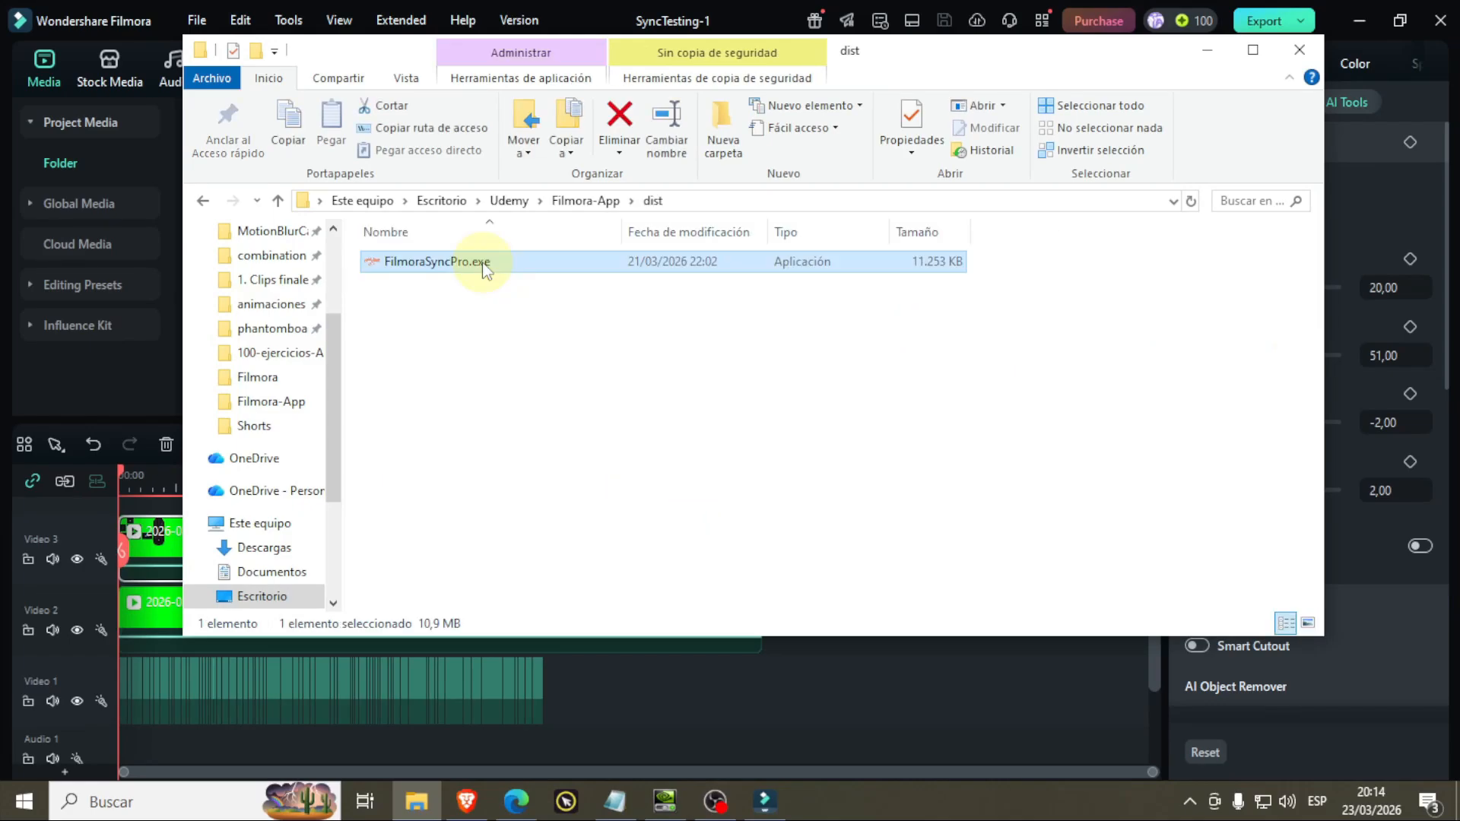
pyautogui.doubleClick(484, 266)
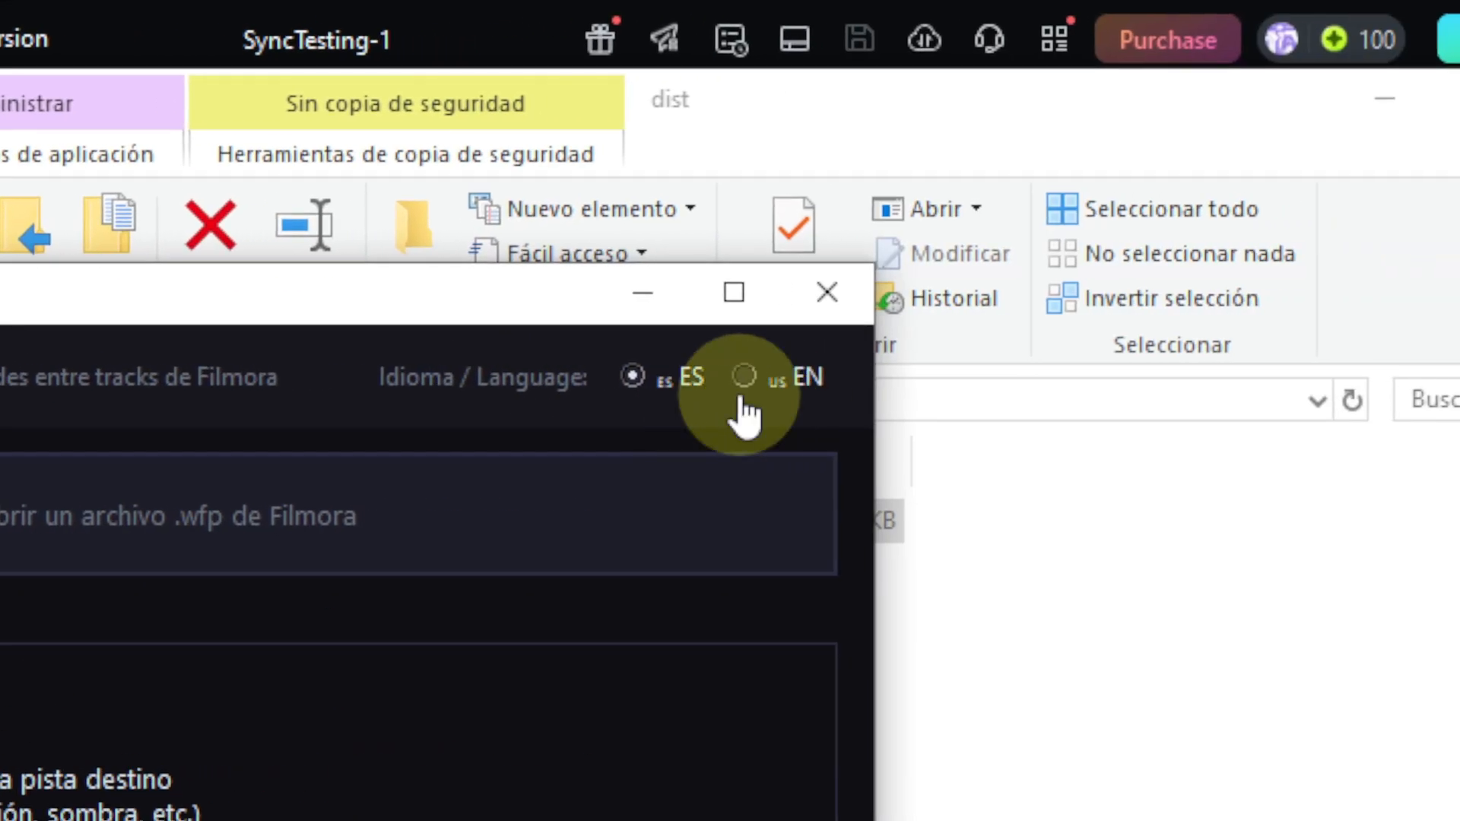
pyautogui.click(1395, 386)
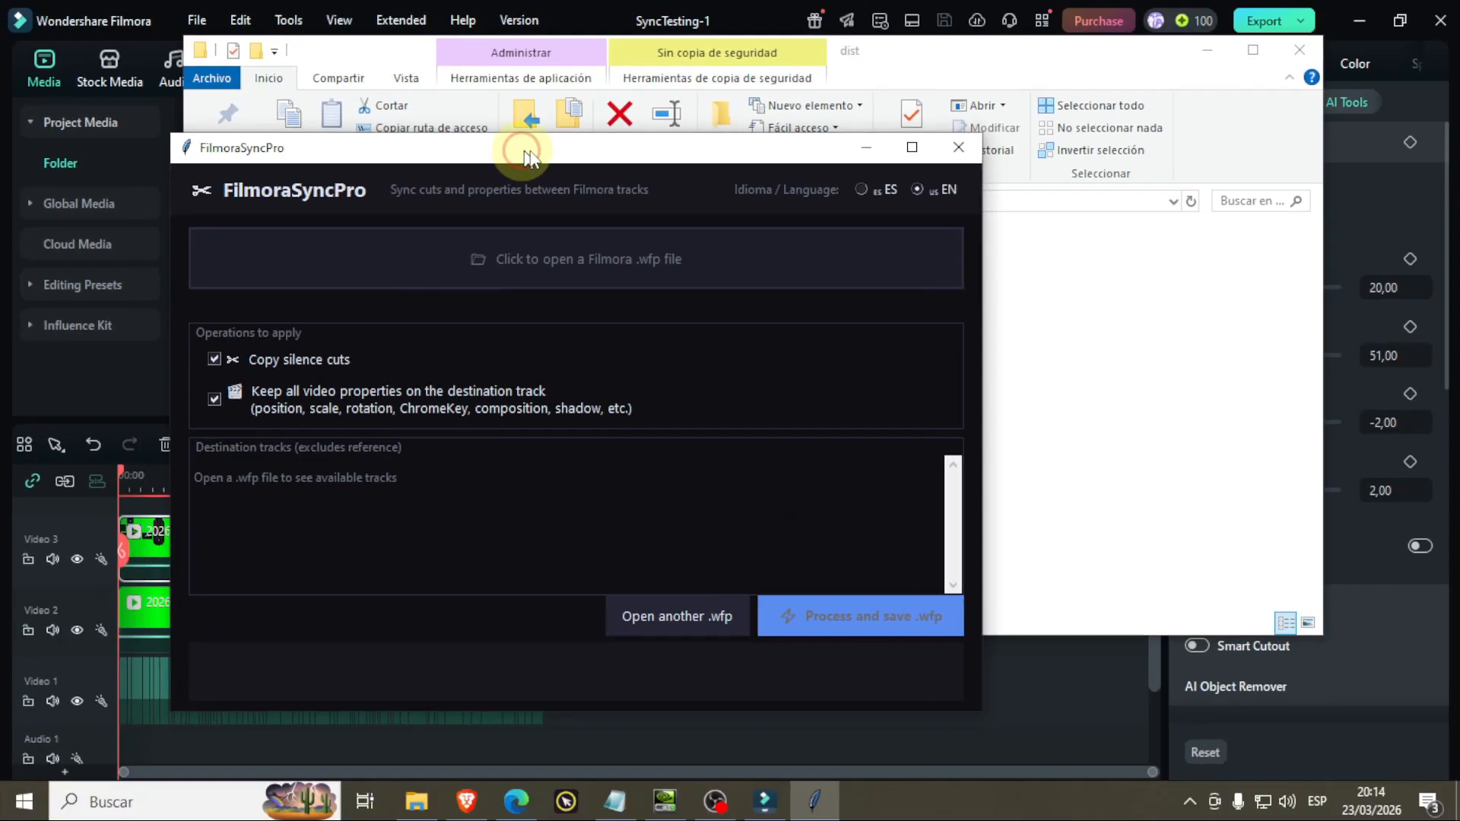
# Step: Load the SyncTesting-1.wfp project from the Filmora-App folder into FilmoraSyncPro
pyautogui.moveTo(530, 157); pyautogui.dragTo(608, 122)
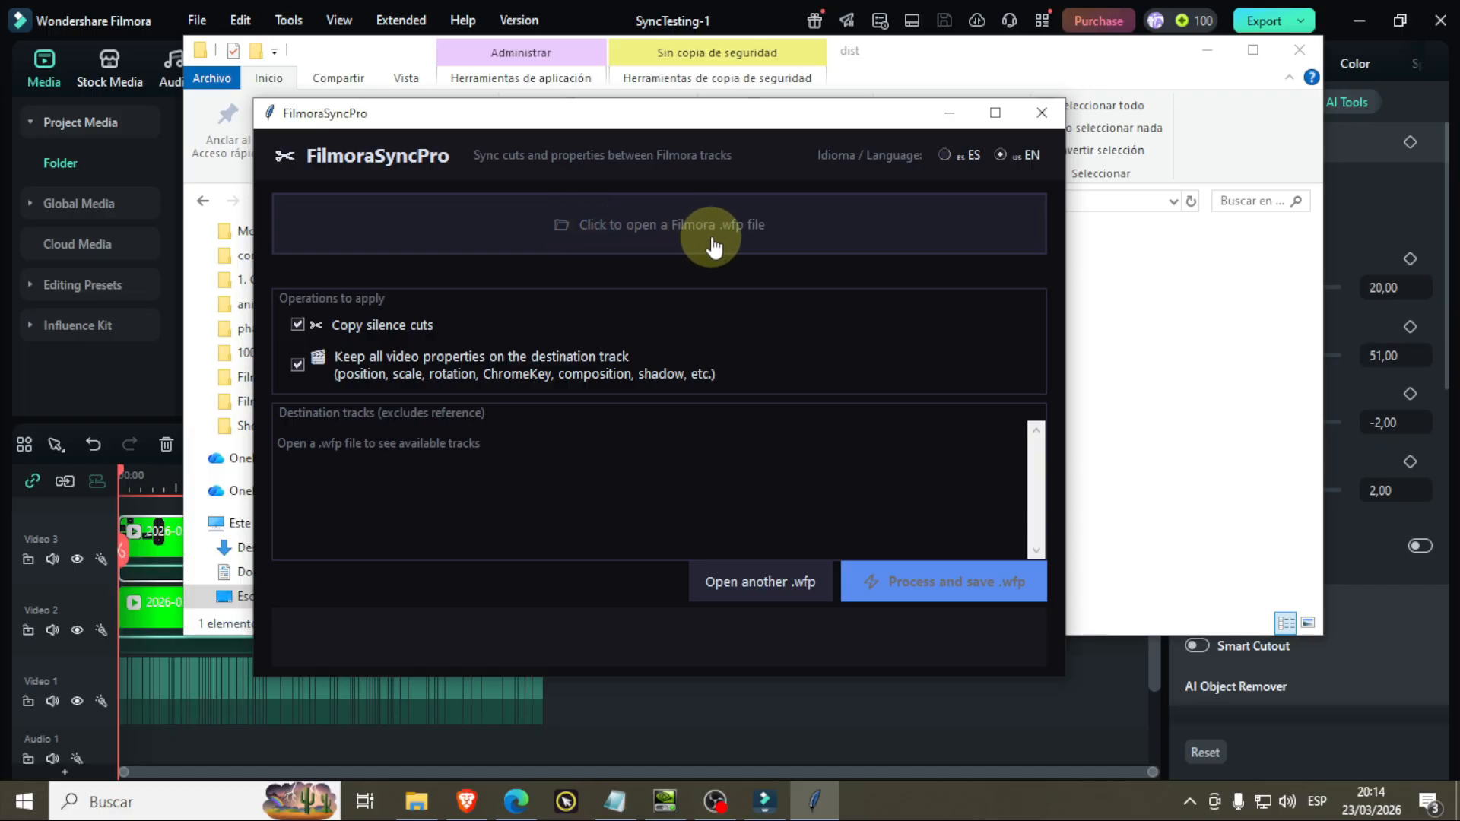
pyautogui.click(672, 243)
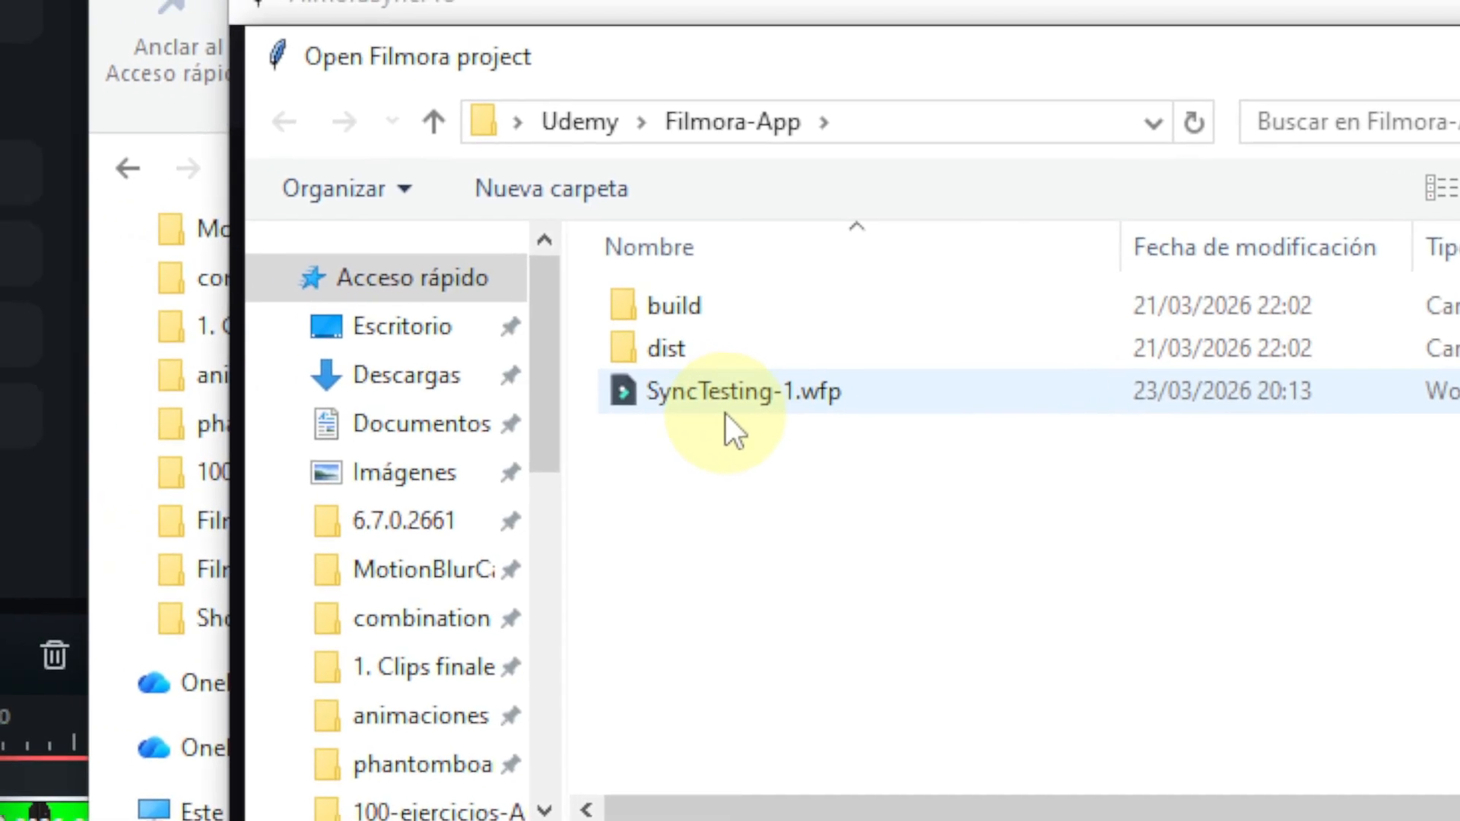
pyautogui.click(725, 413)
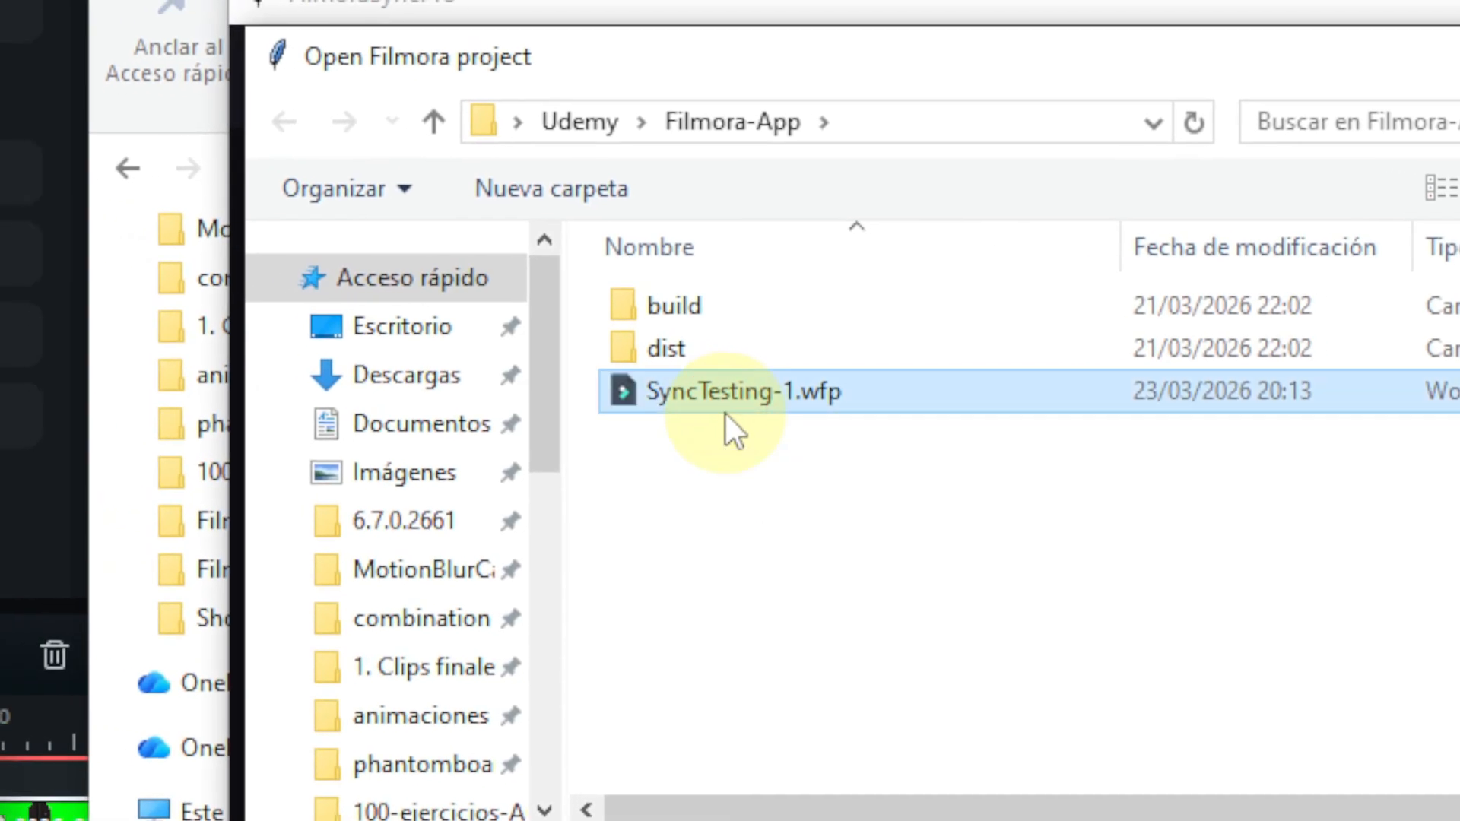
pyautogui.doubleClick(725, 414)
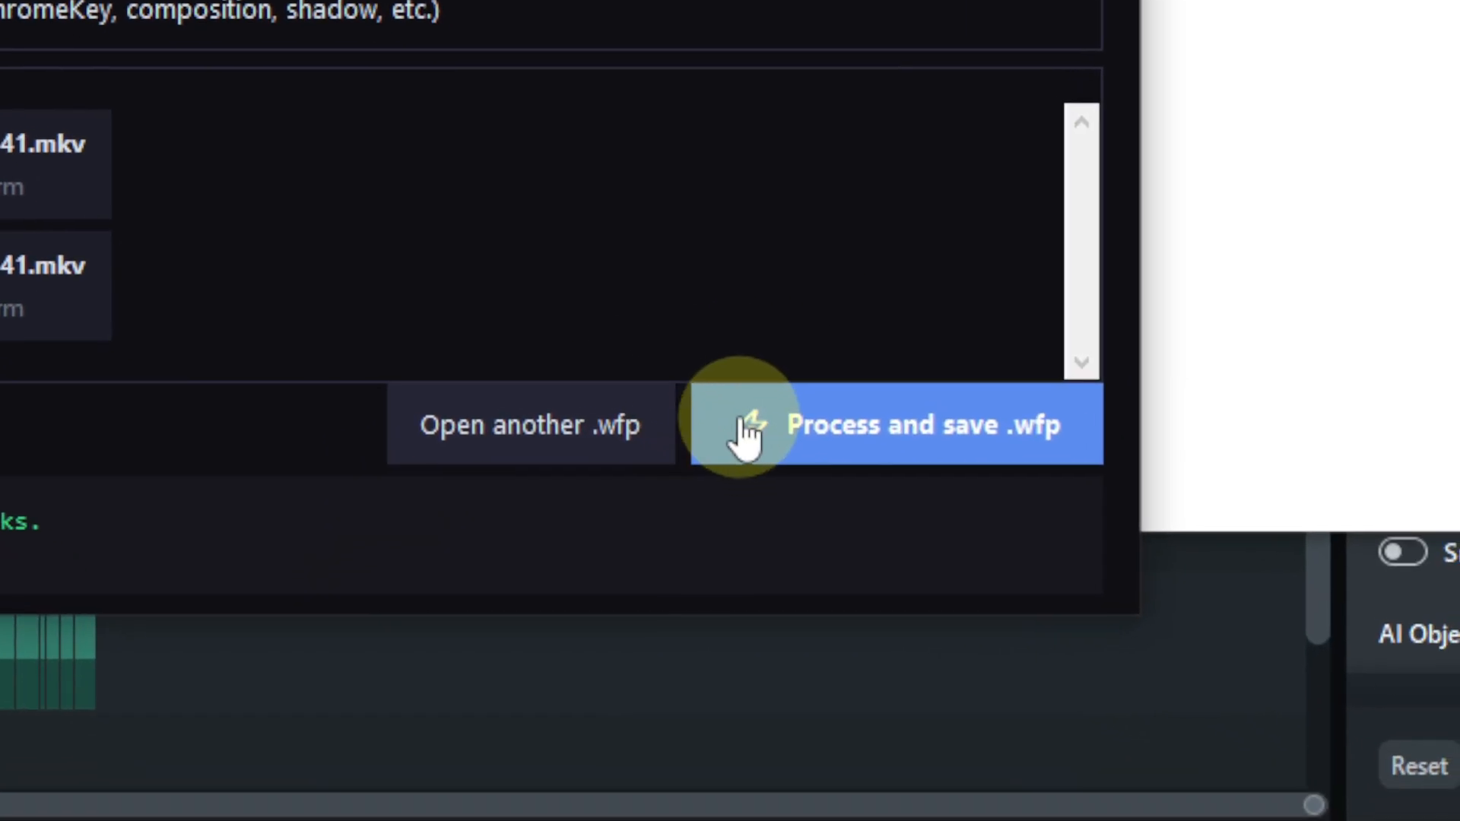
# Step: Process the silence cuts and save the project as SyncTesting-1_SYNC.wfp in Filmora-App, closing FilmoraSyncPro and the dist folder window
pyautogui.click(747, 433)
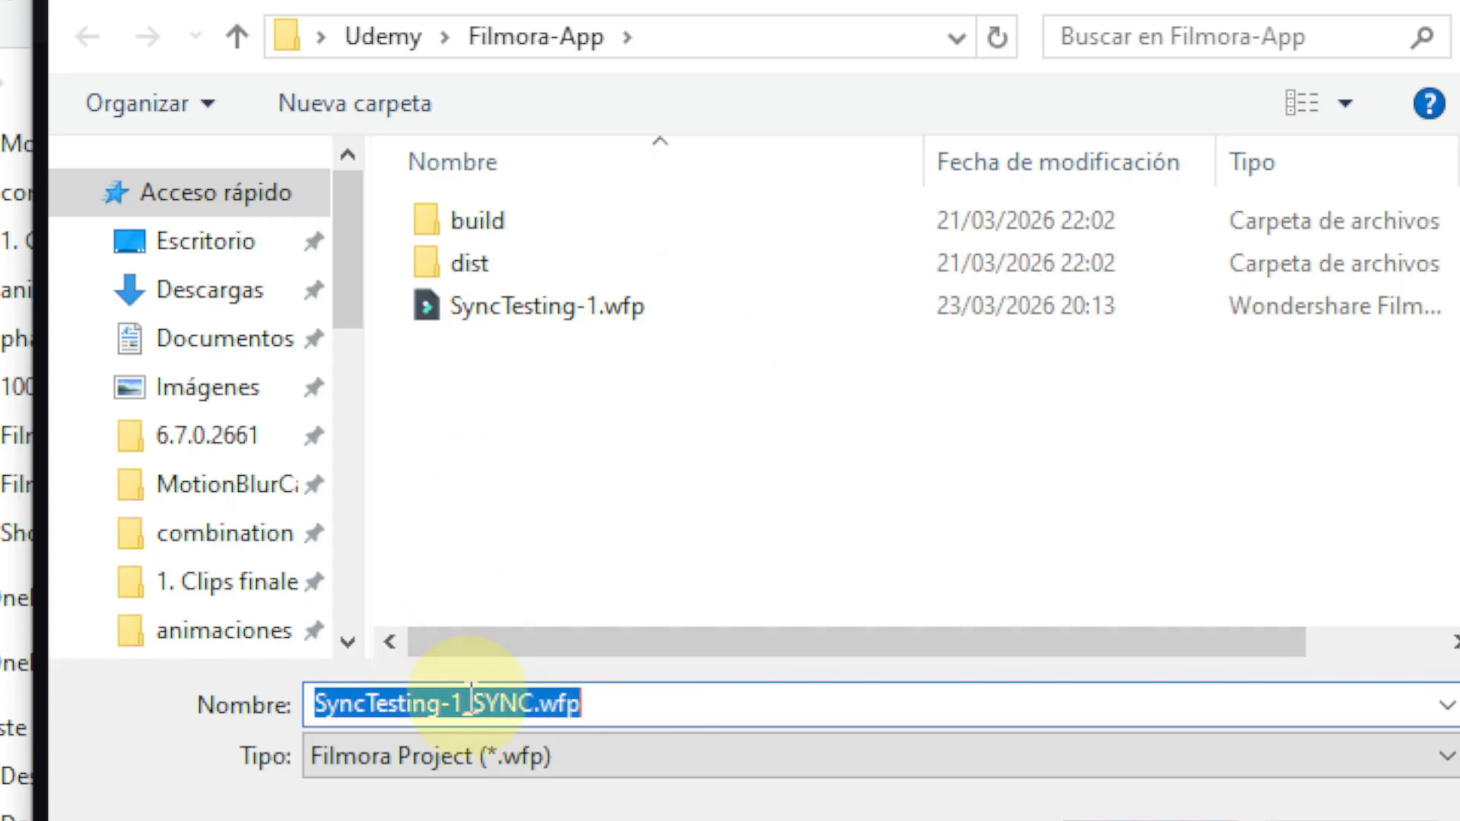
pyautogui.click(1002, 504)
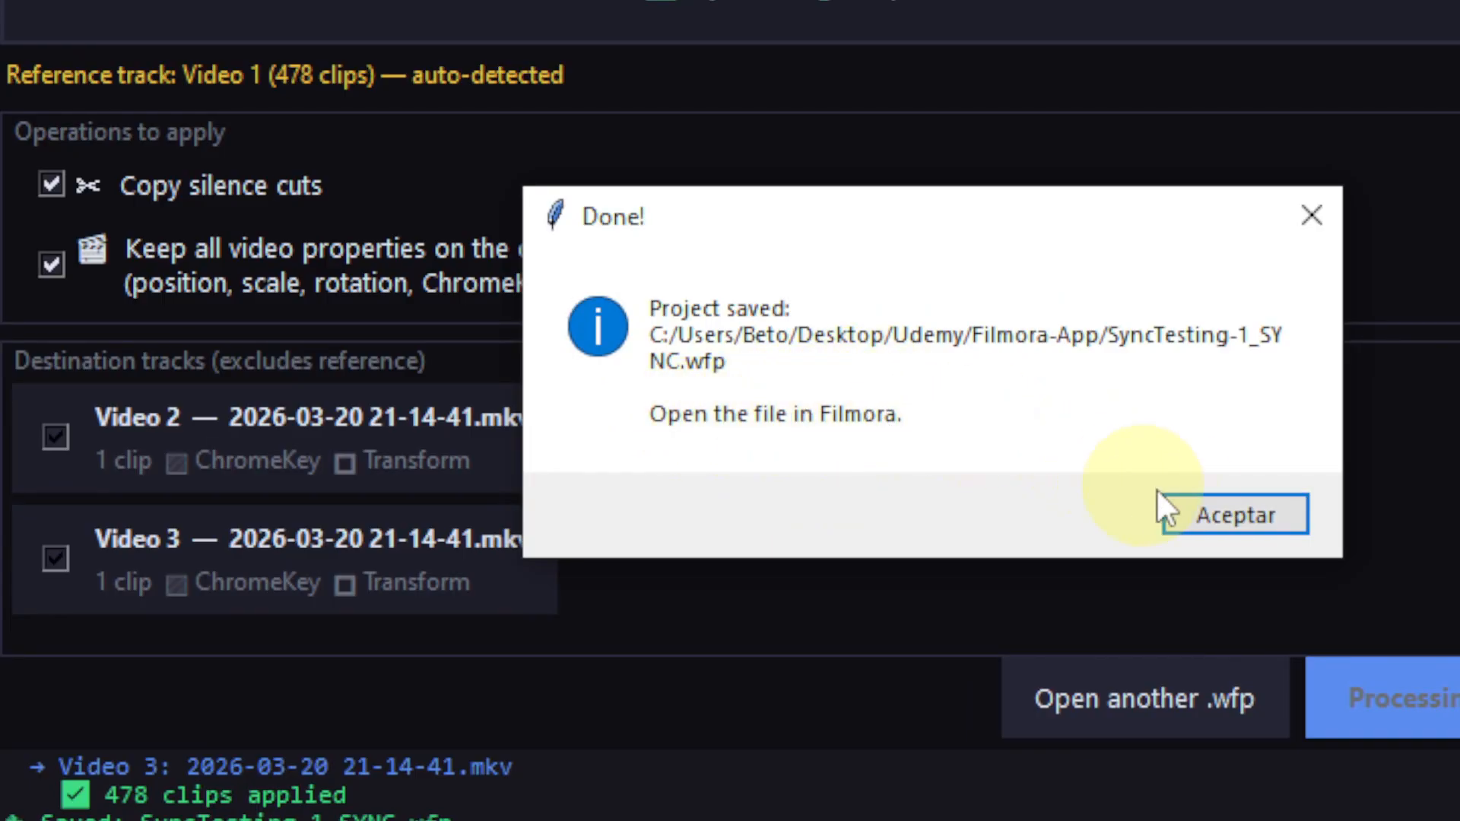
pyautogui.click(1182, 513)
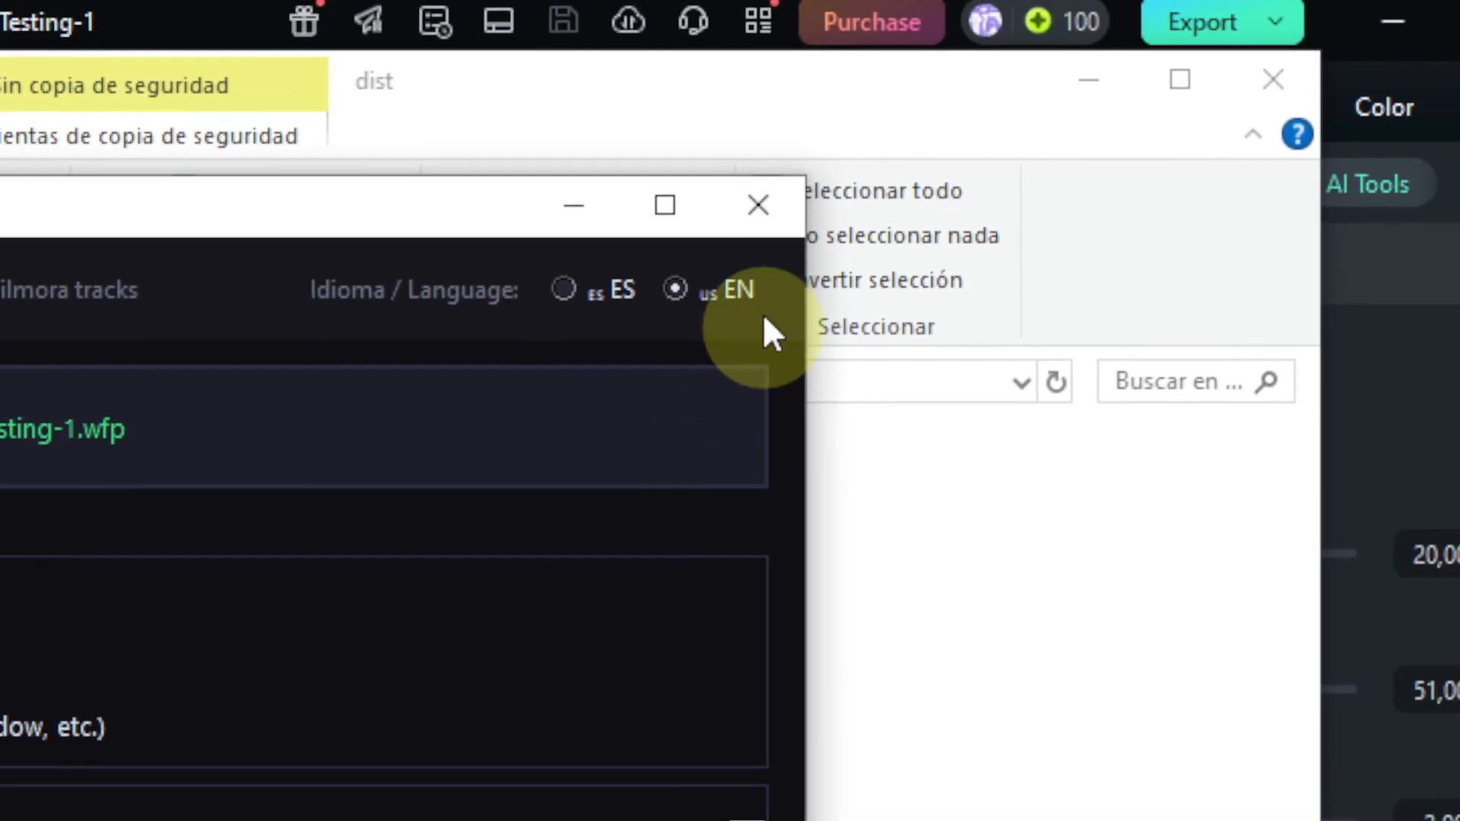
pyautogui.click(777, 210)
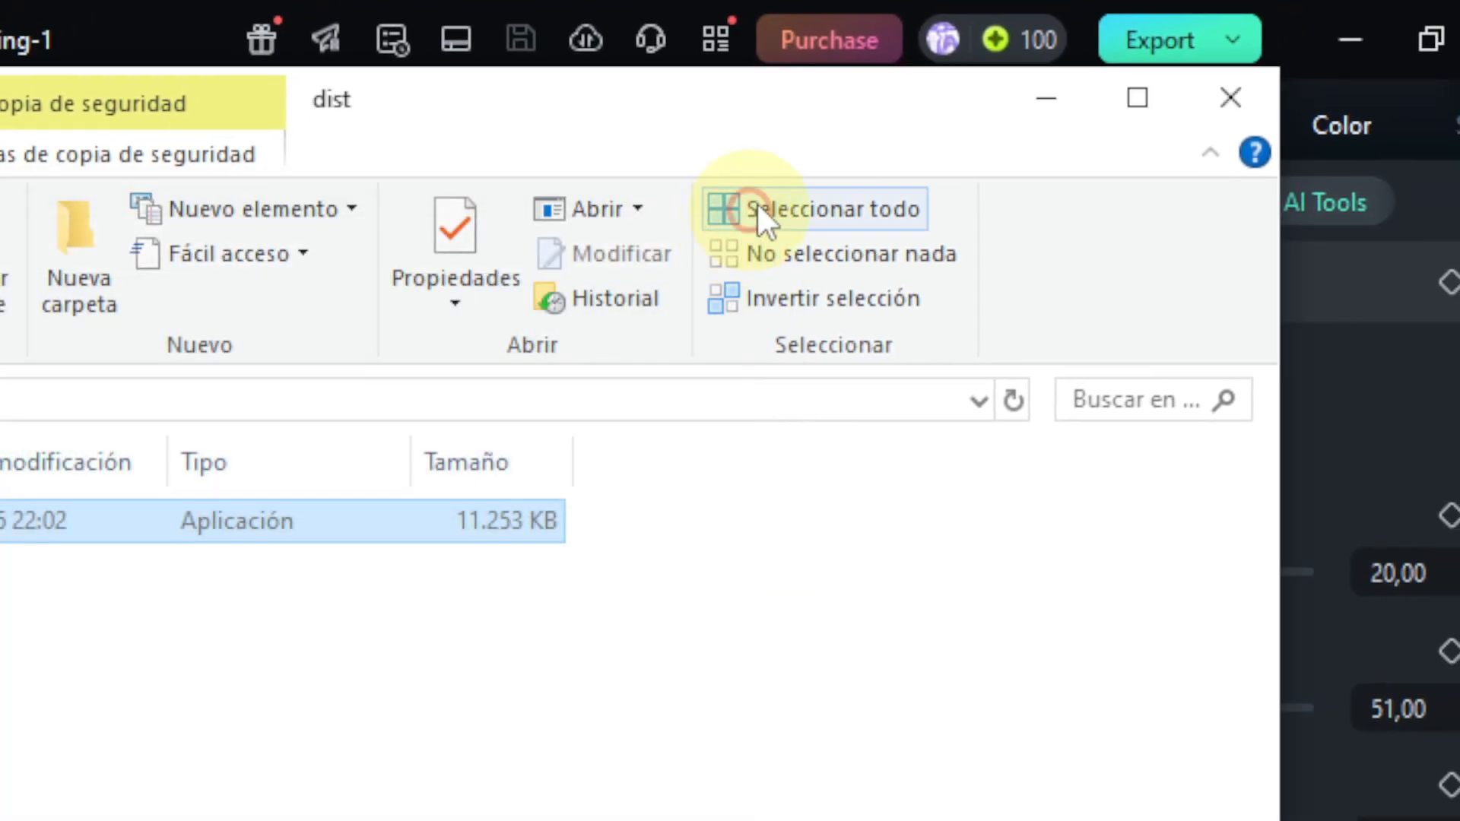
pyautogui.click(32, 5)
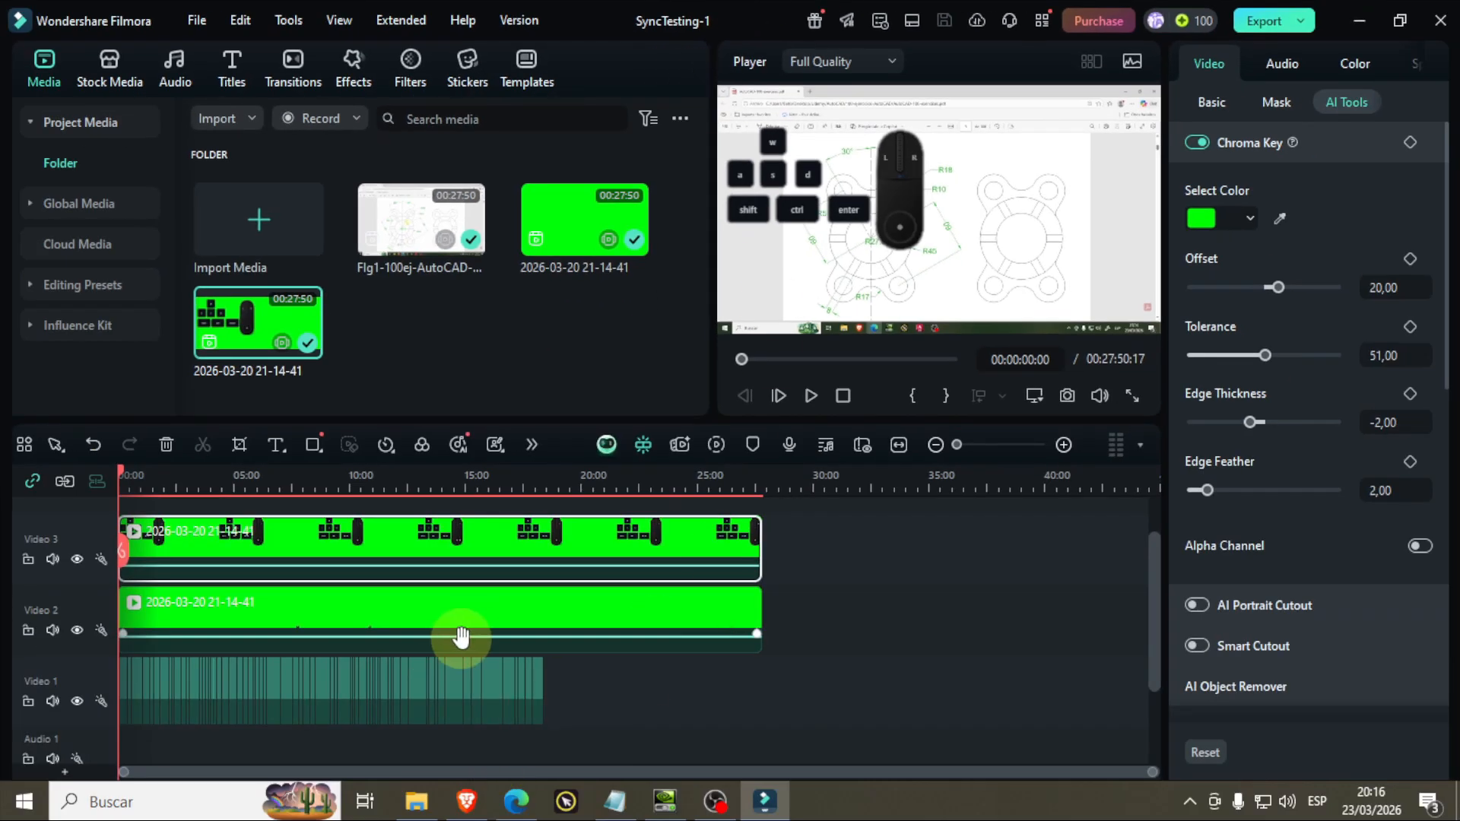
# Step: Close SyncTesting-1 in Filmora, open SyncTesting-1_SYNC.wfp from Filmora-App, and place the playhead at about 16:00 to inspect the synced tracks
pyautogui.click(1439, 23)
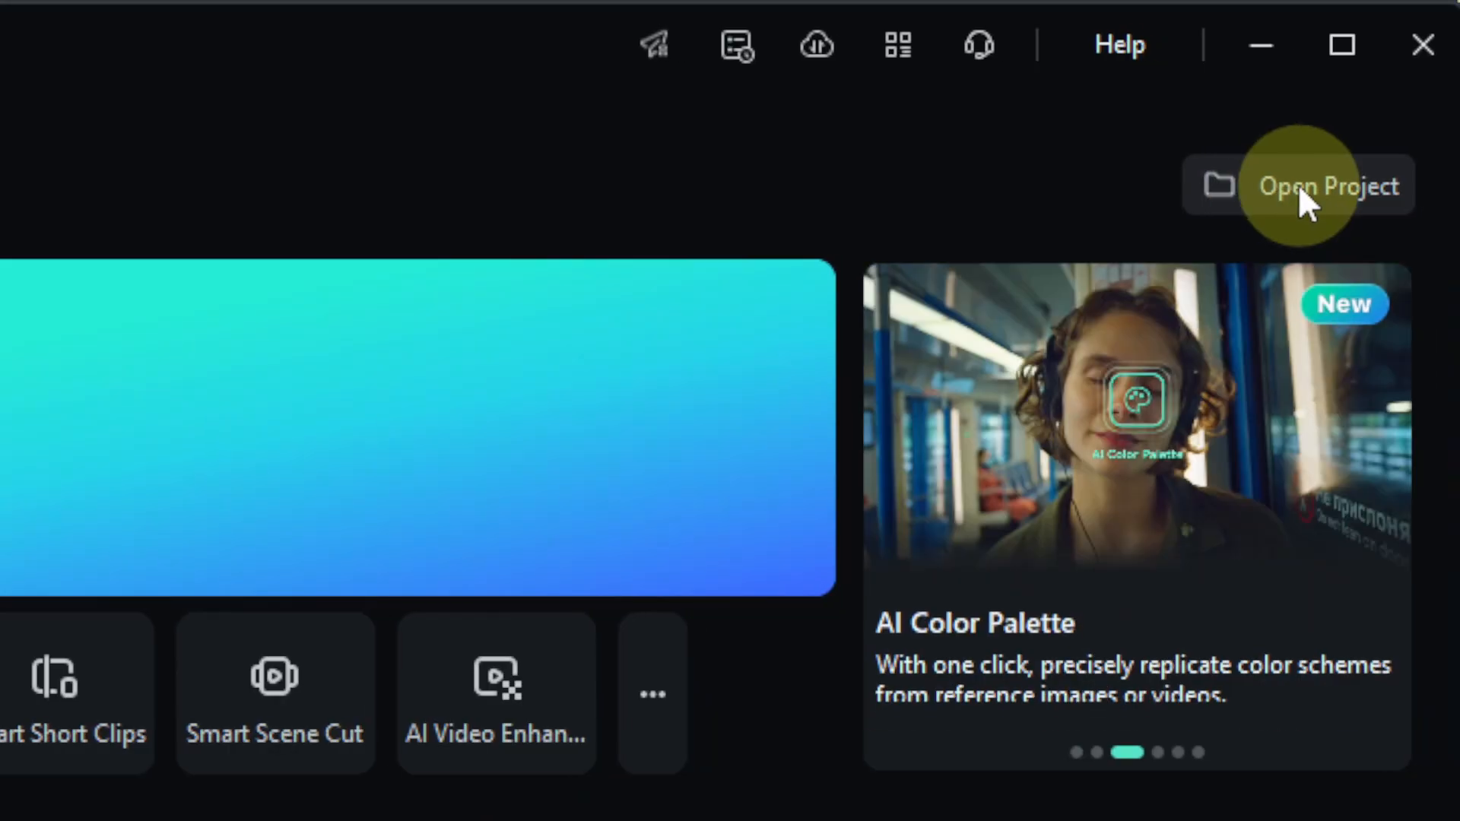
pyautogui.click(1299, 188)
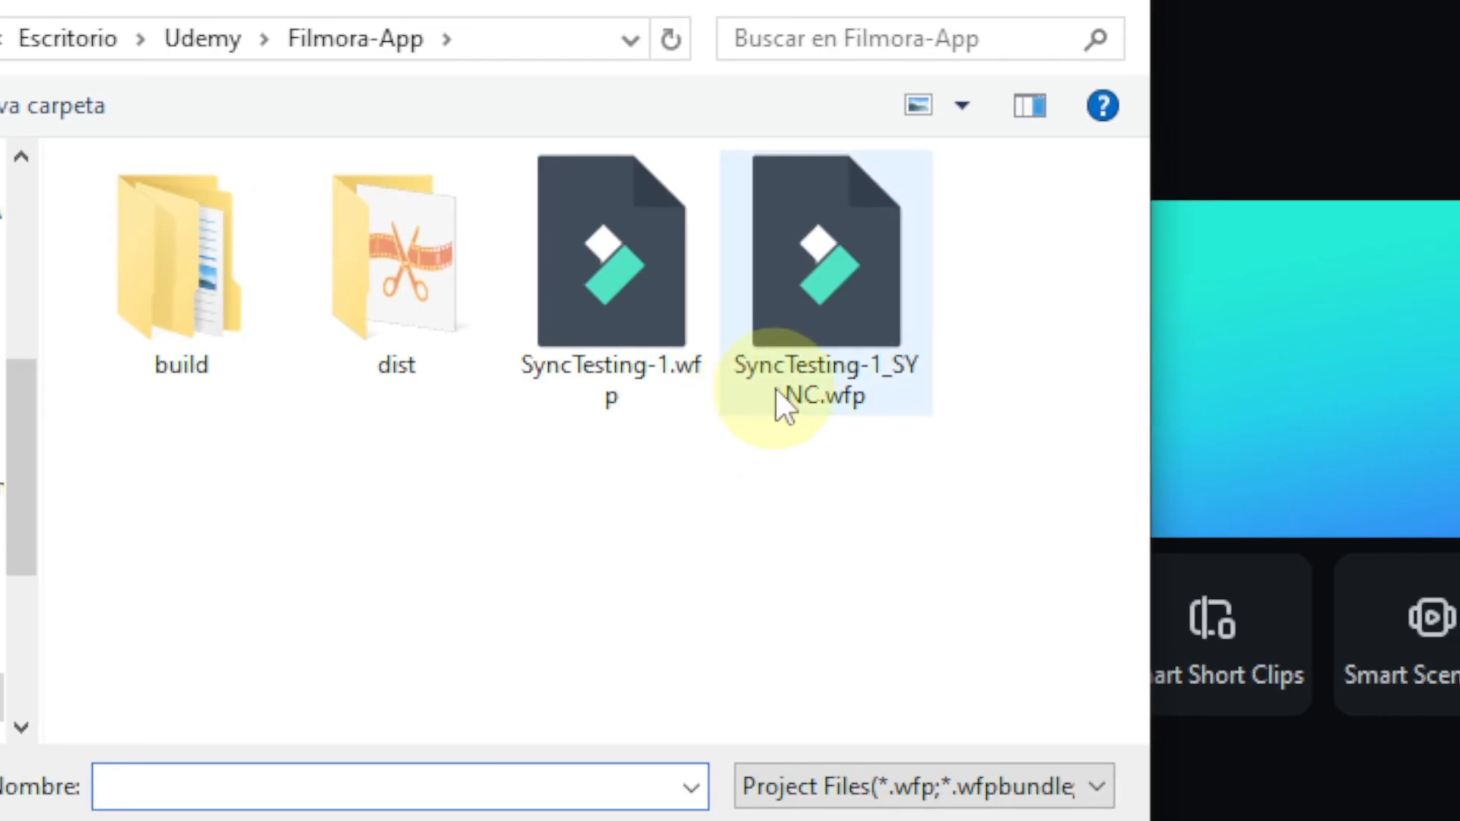
pyautogui.click(828, 458)
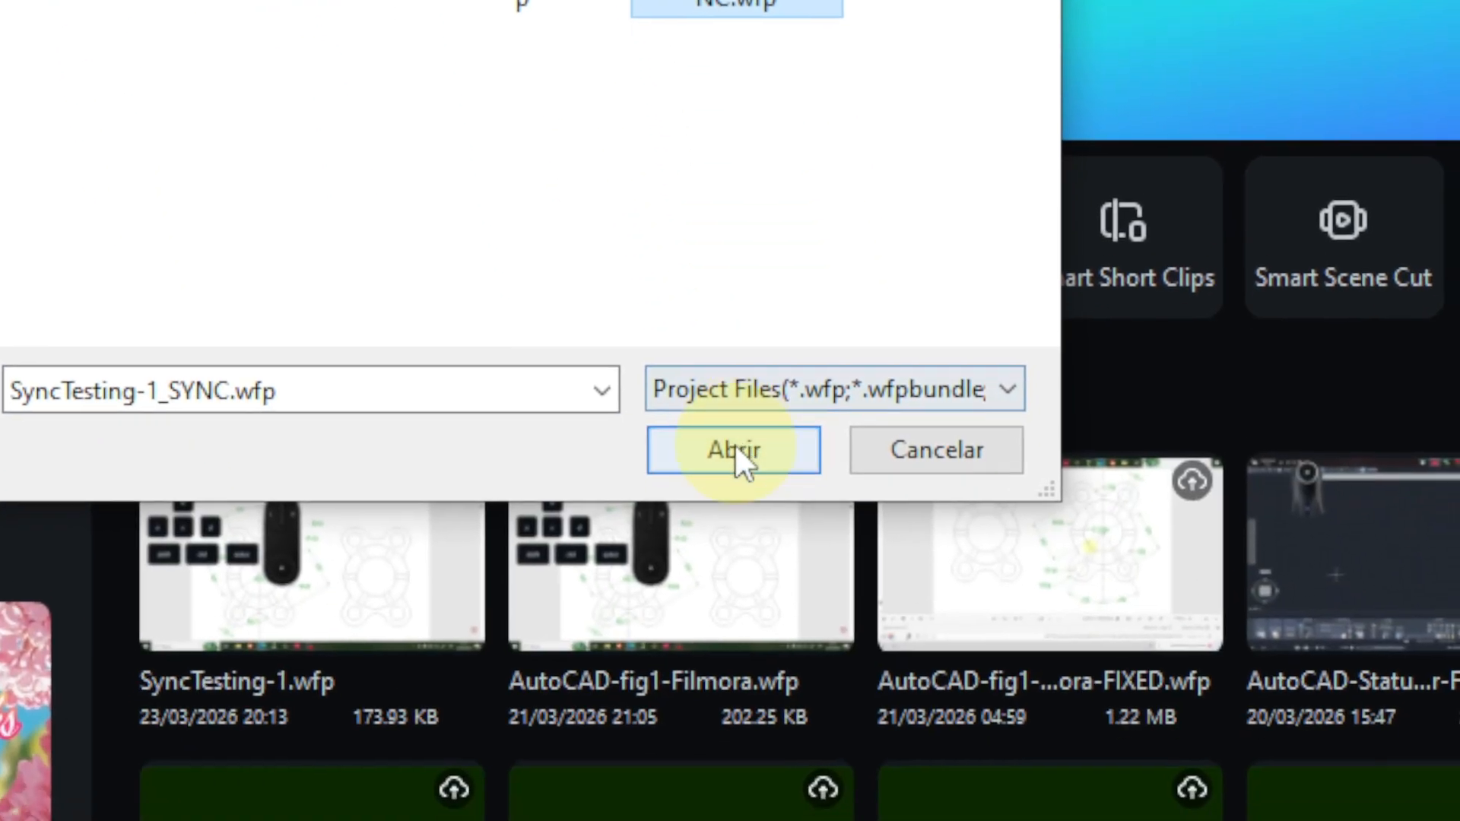
pyautogui.click(738, 456)
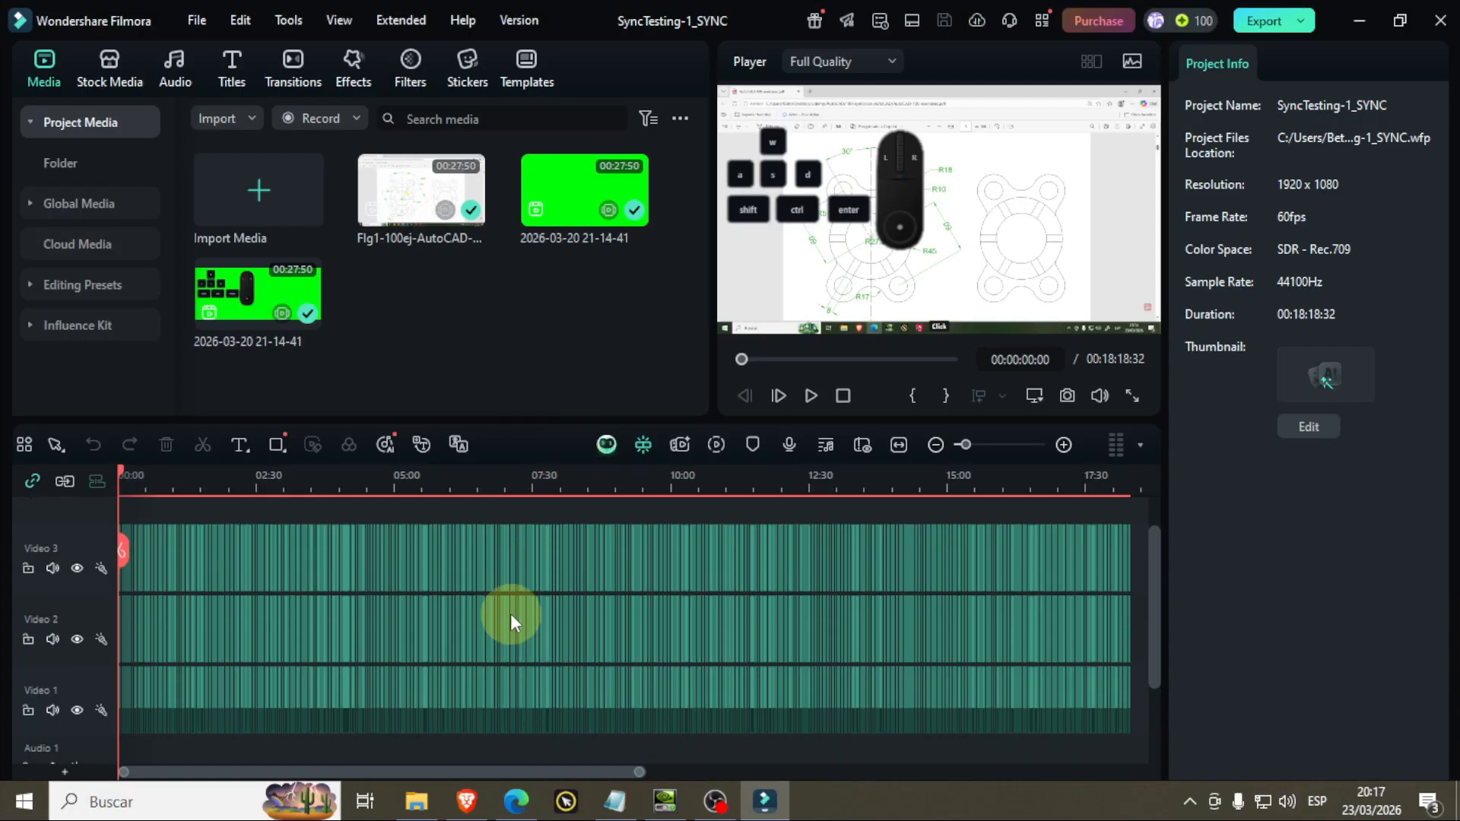
pyautogui.scroll(-3, 512, 614)
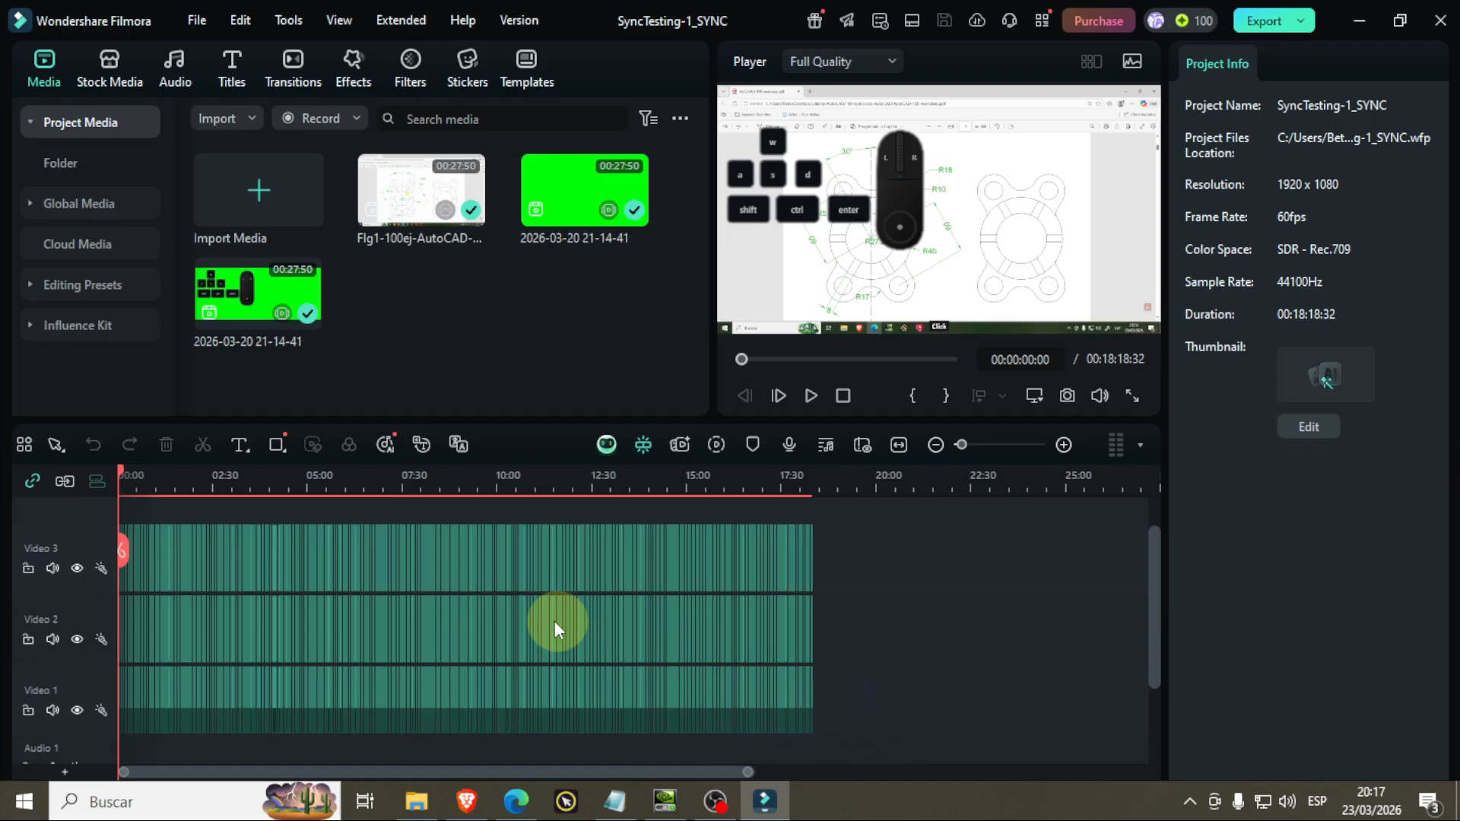
pyautogui.click(736, 479)
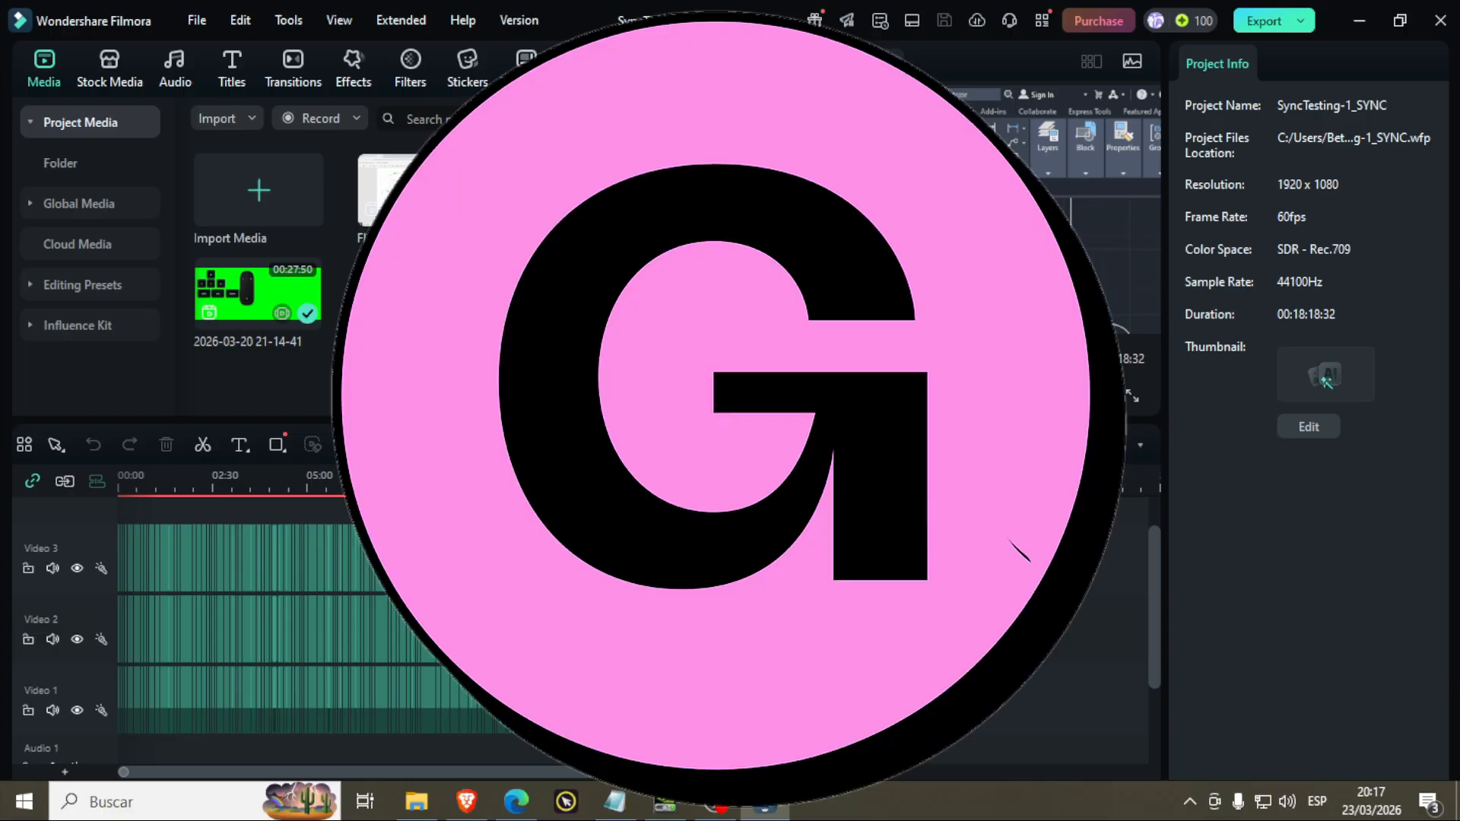